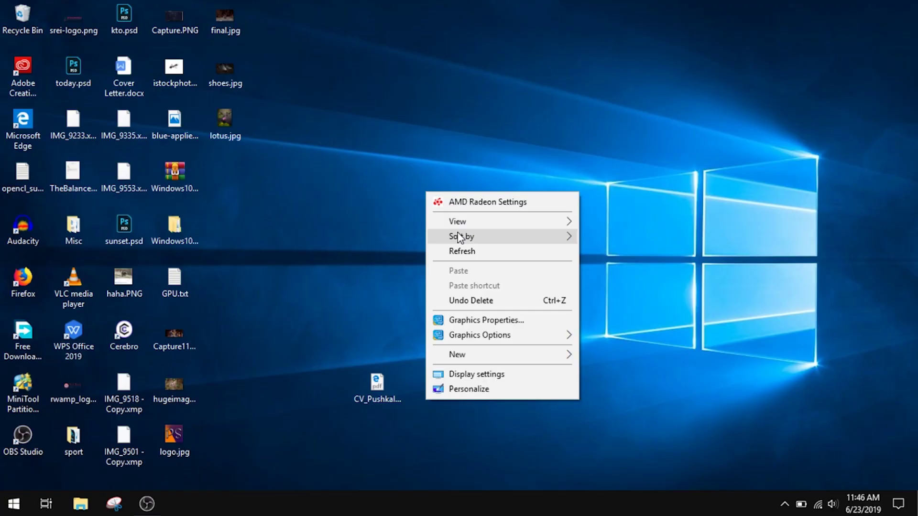
- Refresh the desktop, then launch Firefox by searching 'fire' in Windows search
left_click(462, 251)
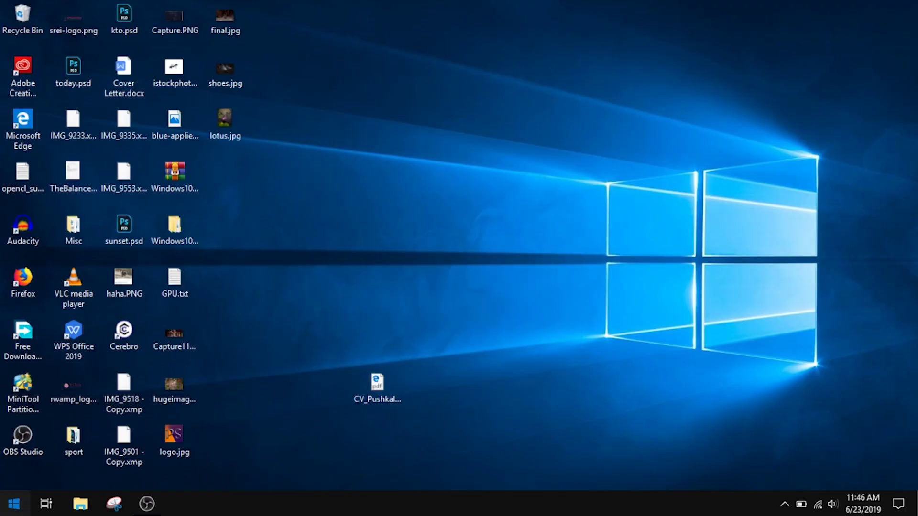
key("super")
key("super")
key("super")
type("CHR")
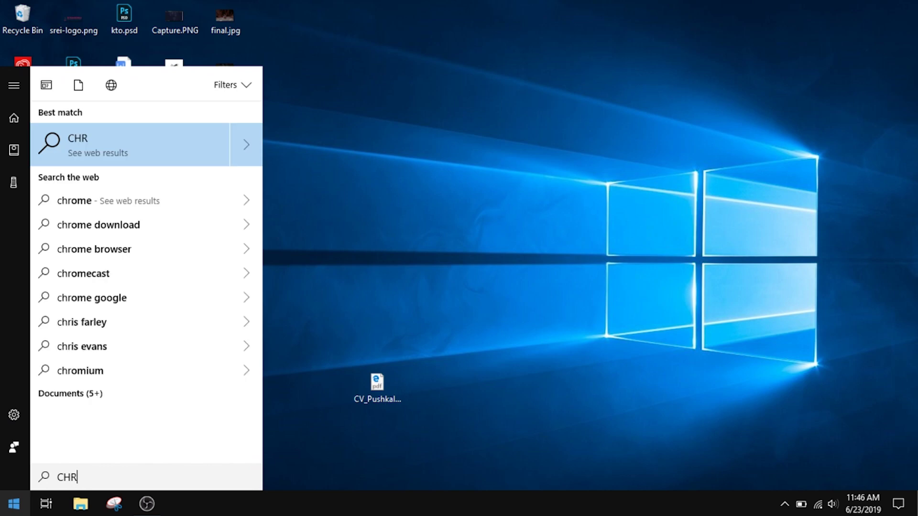
key("BackSpace")
key("BackSpace")
key("BackSpace")
type("chr")
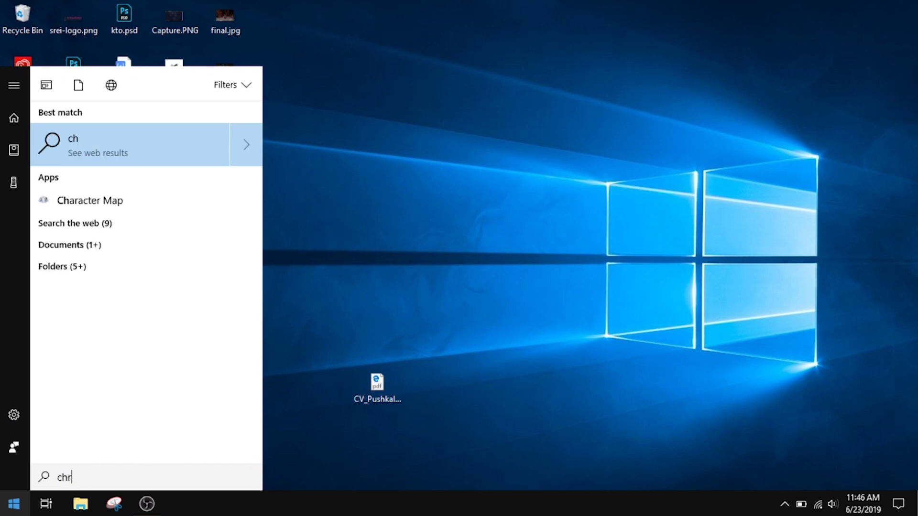
type("ome")
key("ctrl+a")
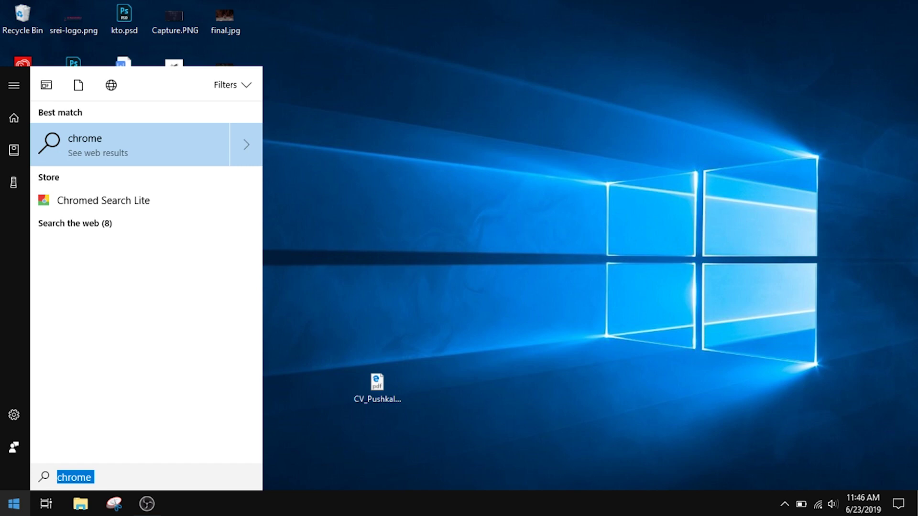
key("BackSpace")
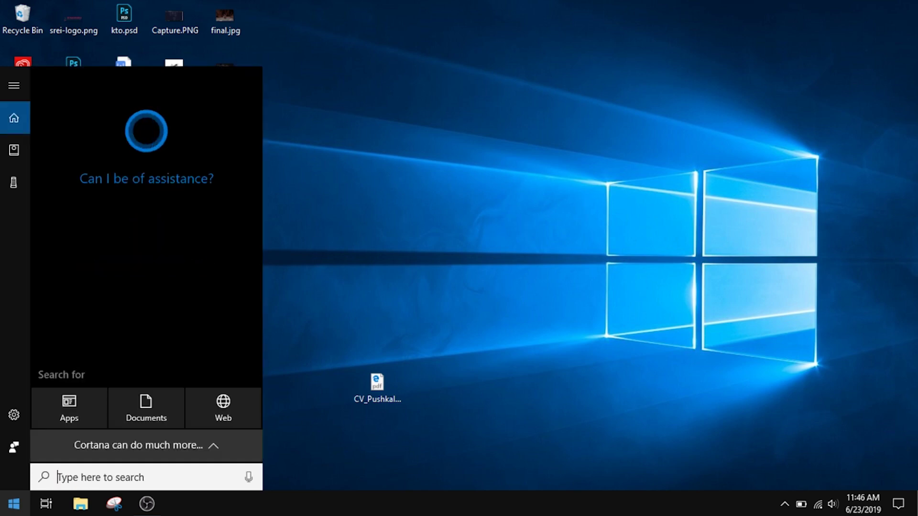
type("fire")
key("Return")
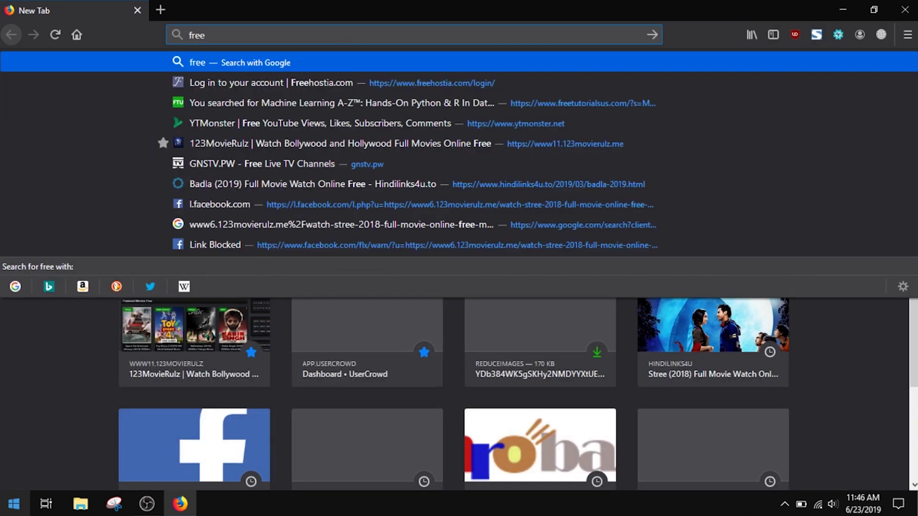
- Load freehostia.com in Firefox and scroll down its home page
type("tia.com")
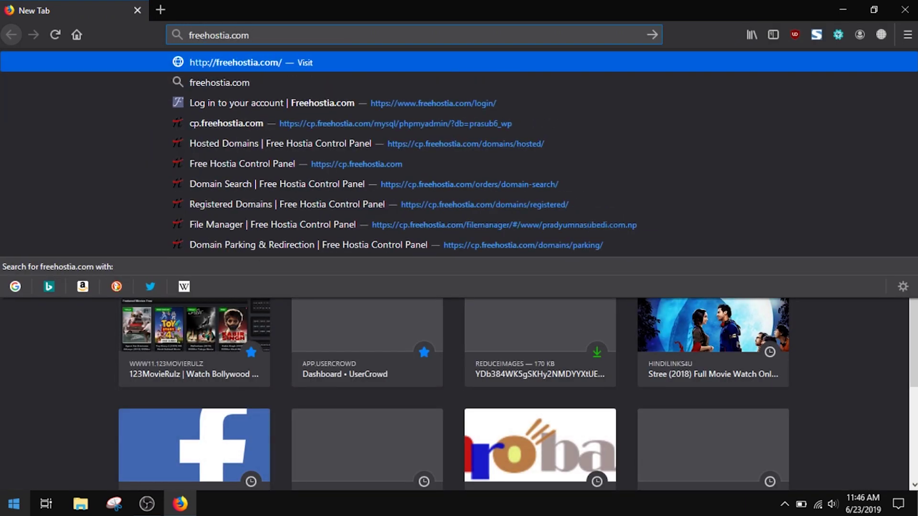
key("Return")
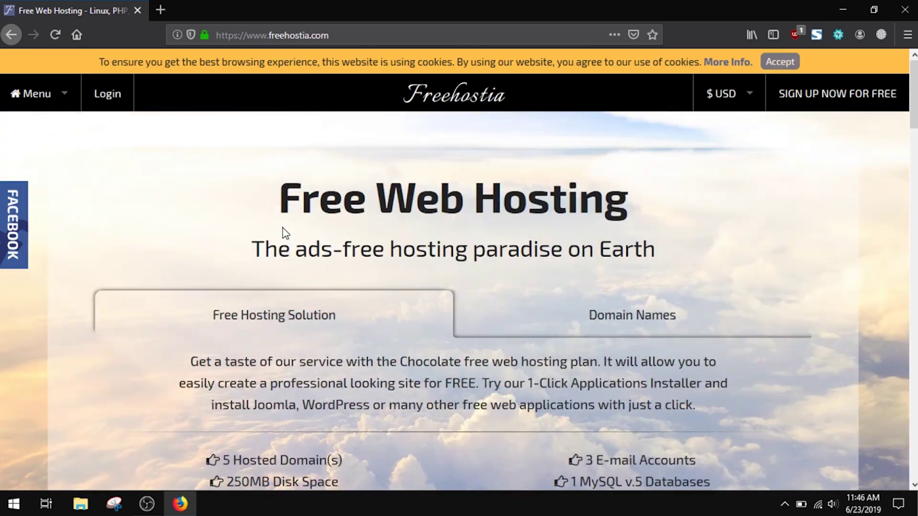
scroll(282, 231, "down", 3)
- Start the free Chocolate plan sign-up with Script set to None, and enter the .com.np hosted domain
left_click(482, 412)
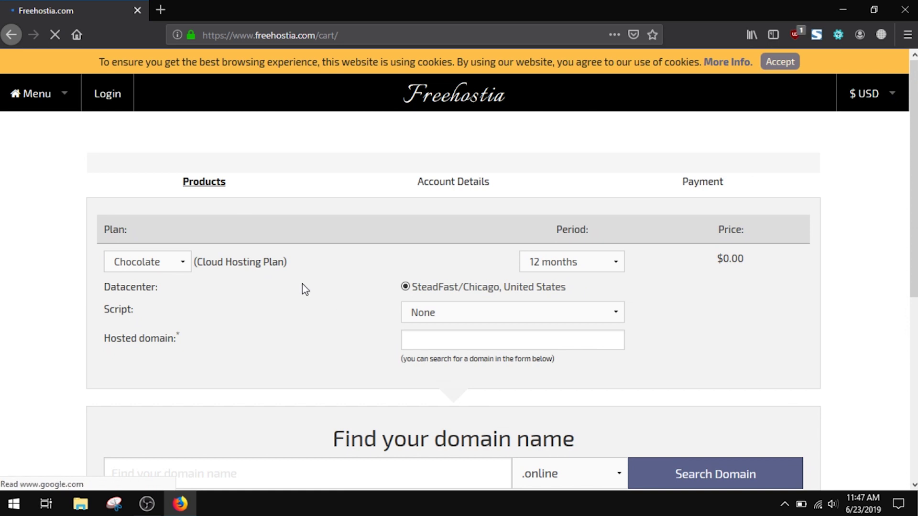
scroll(303, 284, "down", 2)
left_click(488, 221)
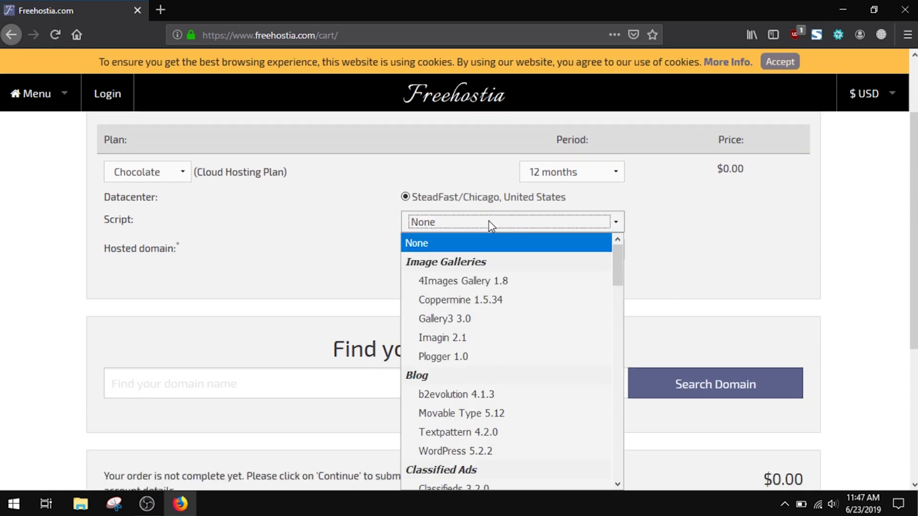
left_click(488, 221)
left_click(439, 247)
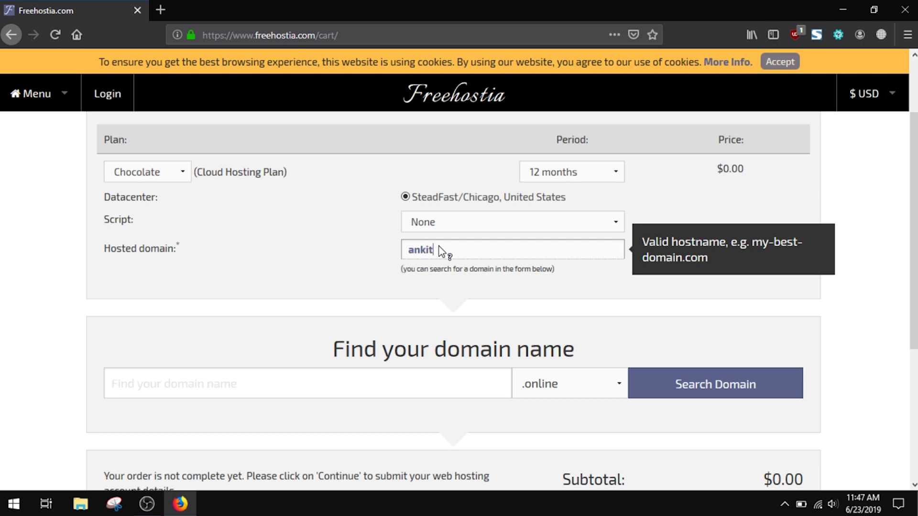
type("ankitkarel.com.np")
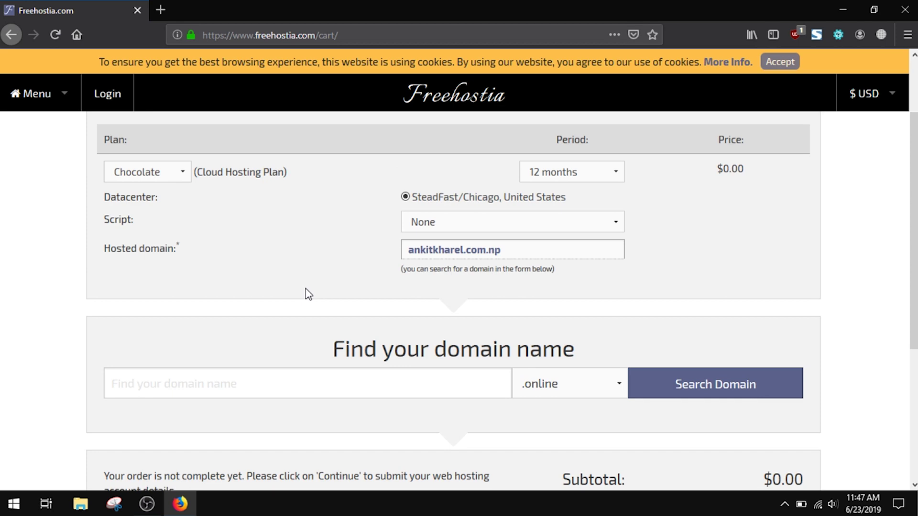
- Validate the hosted domain and continue through to the account details form
scroll(305, 289, "down", 1)
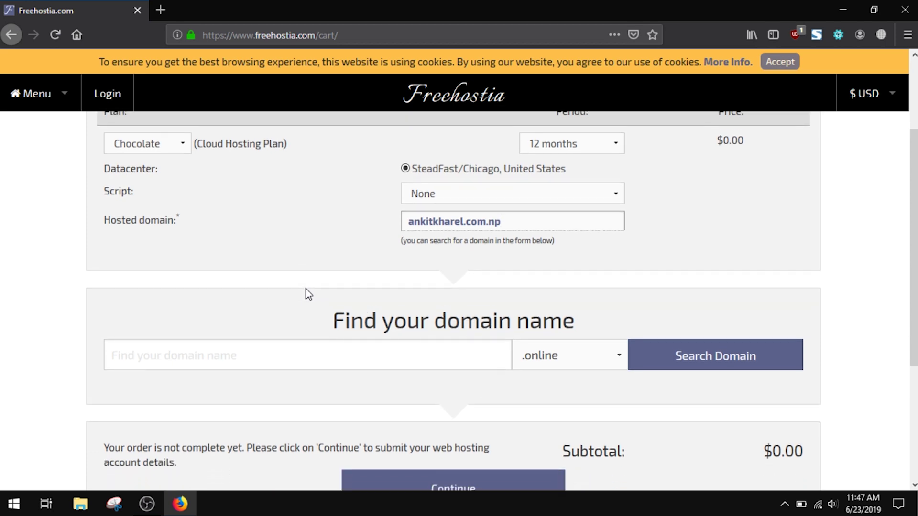
scroll(401, 387, "down", 2)
left_click(404, 404)
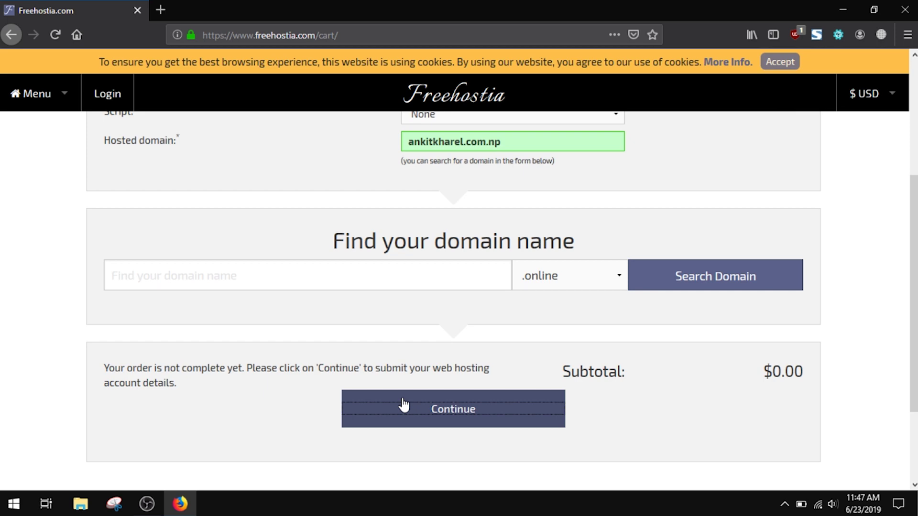
scroll(403, 404, "down", 2)
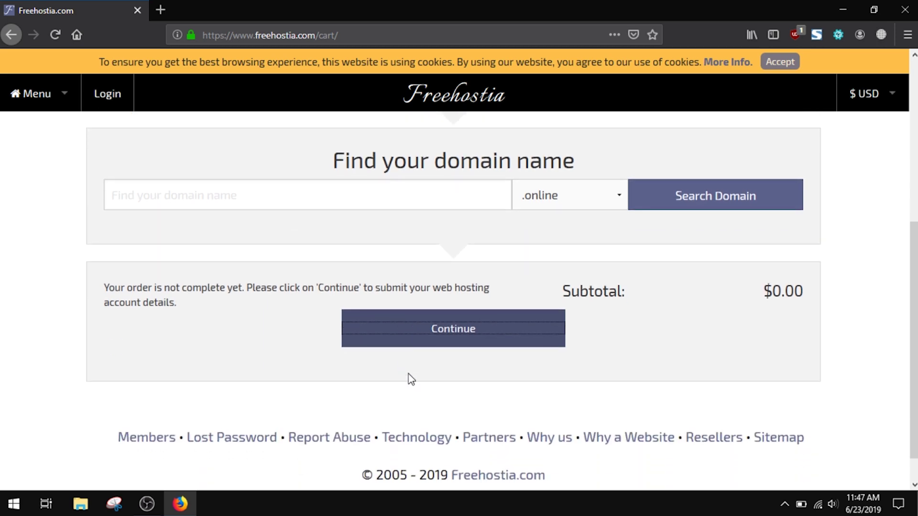
left_click(423, 334)
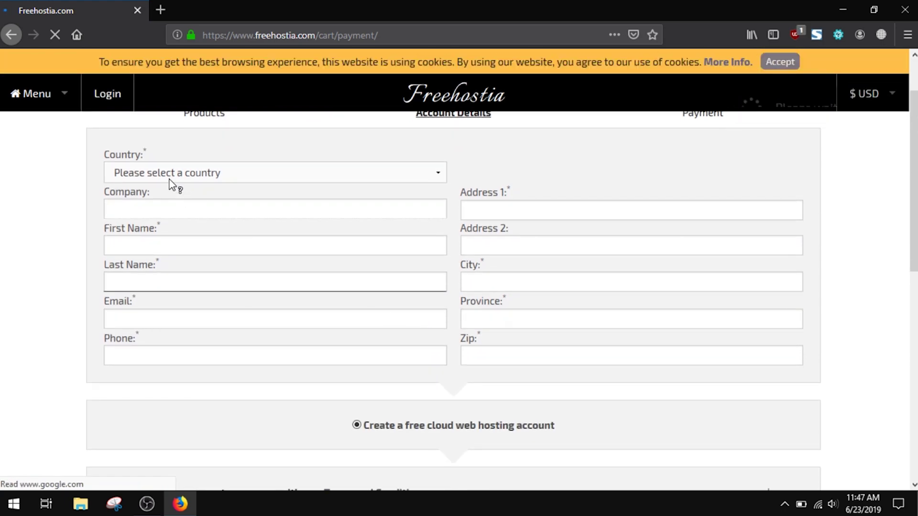
- Select Nepal as the country and fill in the account holder's first name, last name and e-mail
left_click(170, 184)
type("Nepal")
key("Return")
left_click(143, 245)
key("Tab")
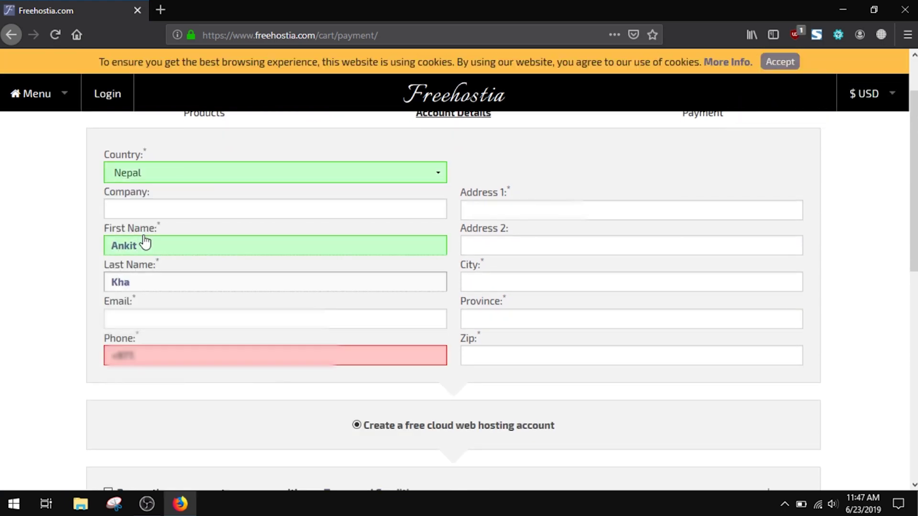
key("Tab")
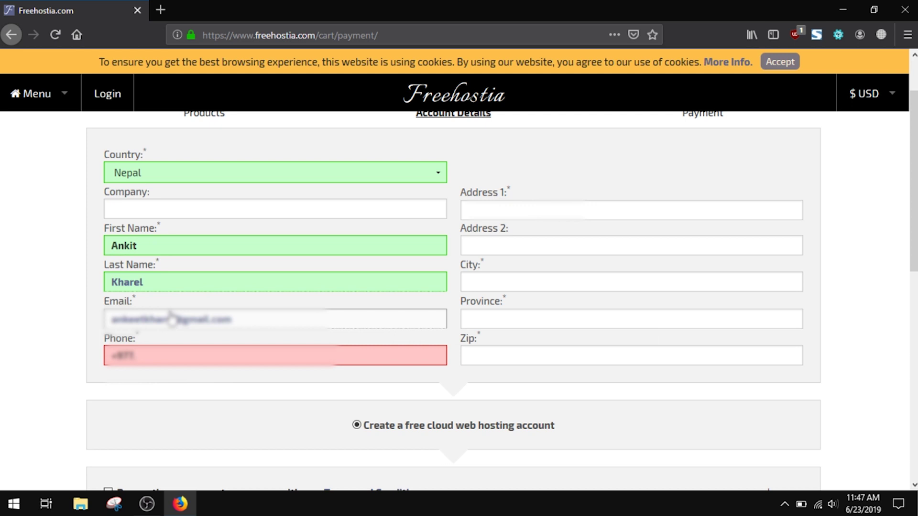
- Fill in the phone number from the autocomplete suggestion
left_click(199, 359)
type("98")
key("Down")
key("Return")
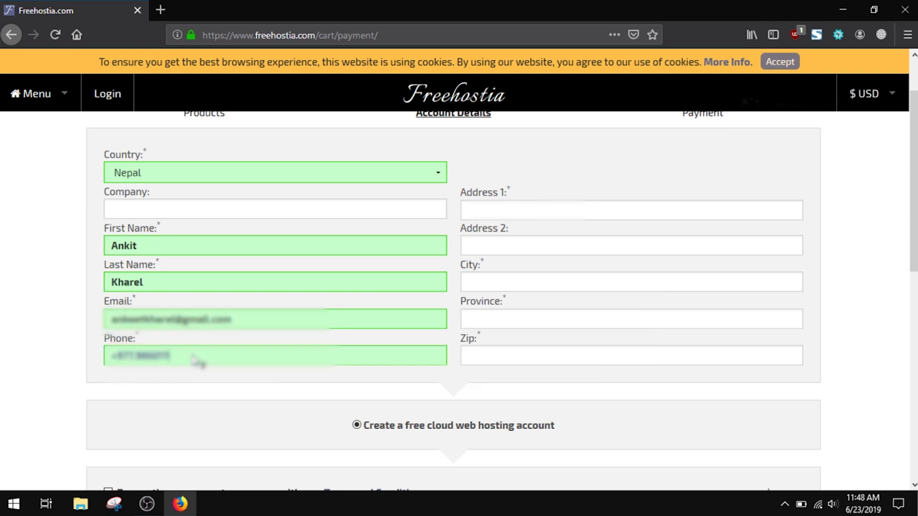
- Enter the street address, city and province, then submit the hosting sign-up form
left_click(488, 214)
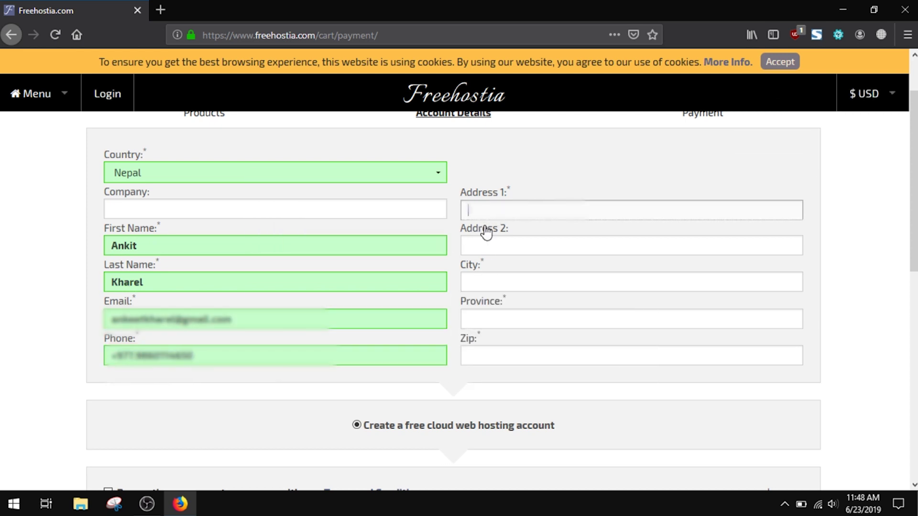
type("Dhulabari")
left_click(488, 282)
type("Jhapa")
left_click(489, 322)
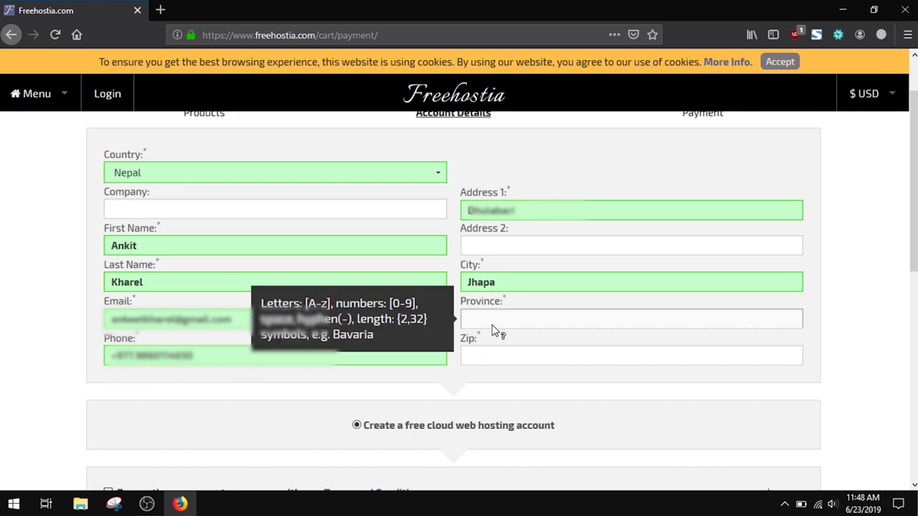
triple_click(508, 214)
type("Koteshwor")
key("Tab")
key("Tab")
type("Kath")
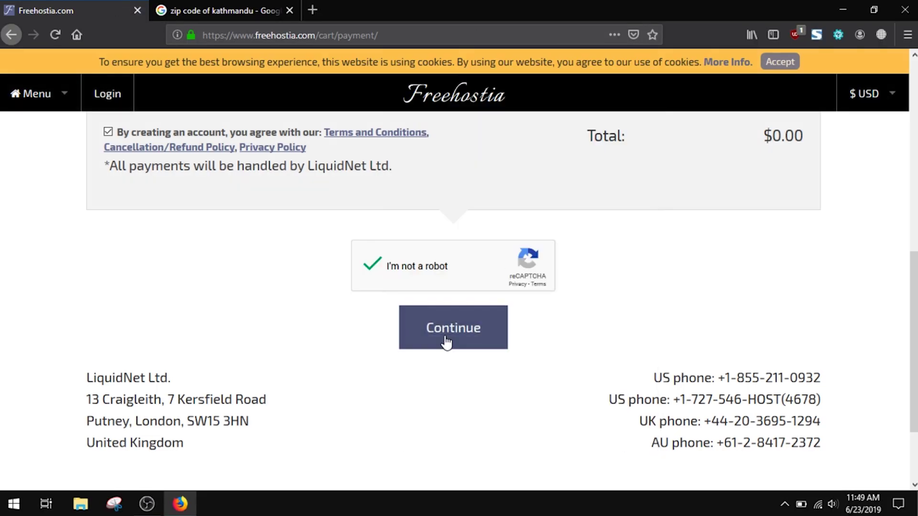
left_click(446, 342)
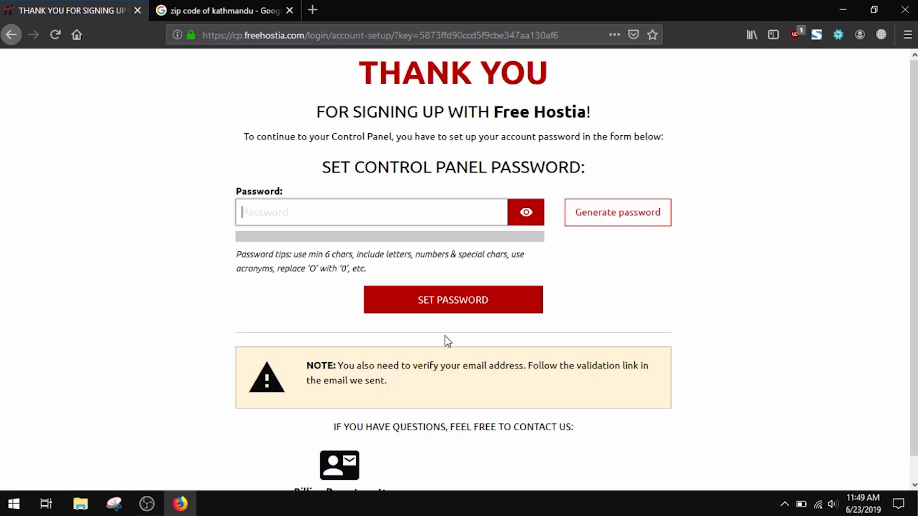
- Set and save the new control panel password to enter the Hosting Control Panel
type("•••")
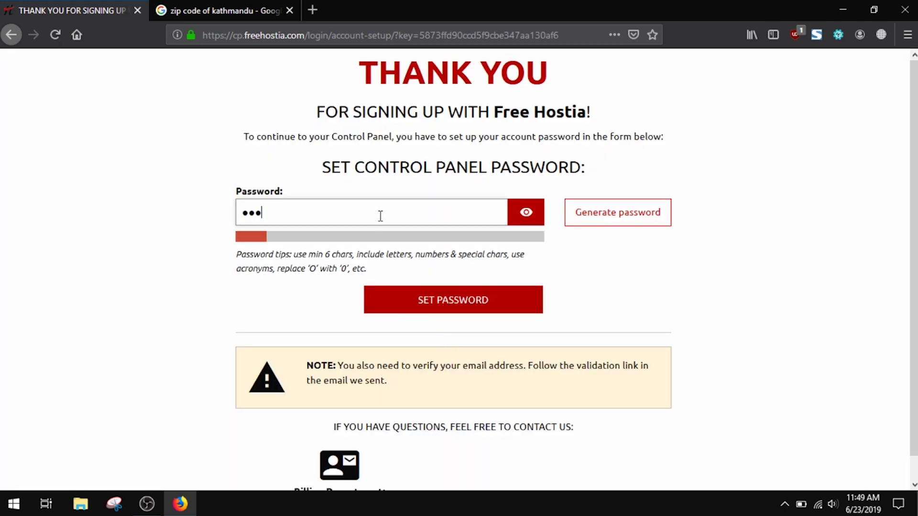
type("•••••••")
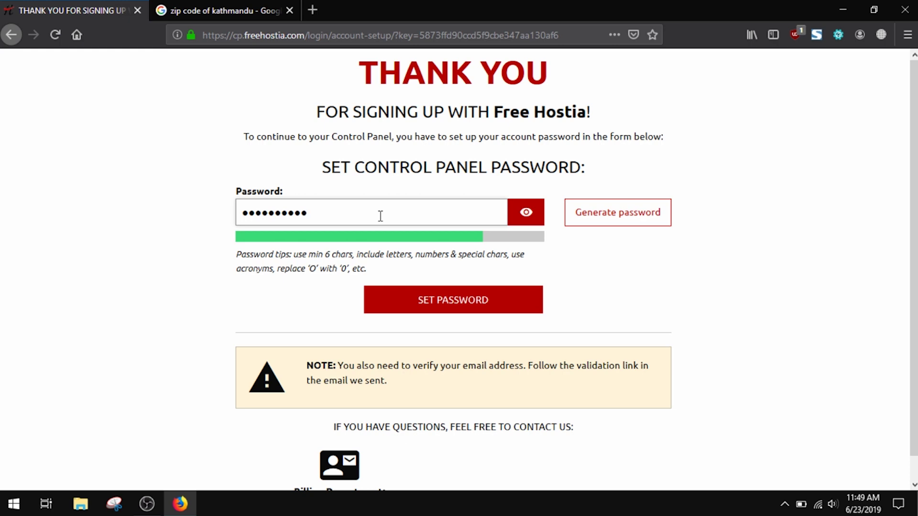
left_click(438, 296)
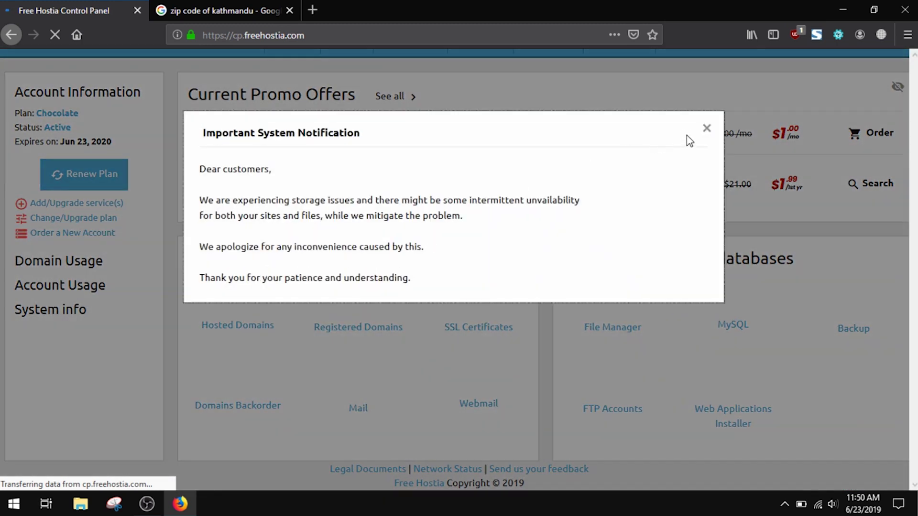
- Dismiss the storage notification, check the domain's NS status, and copy dns1.freehostia.com
left_click(704, 130)
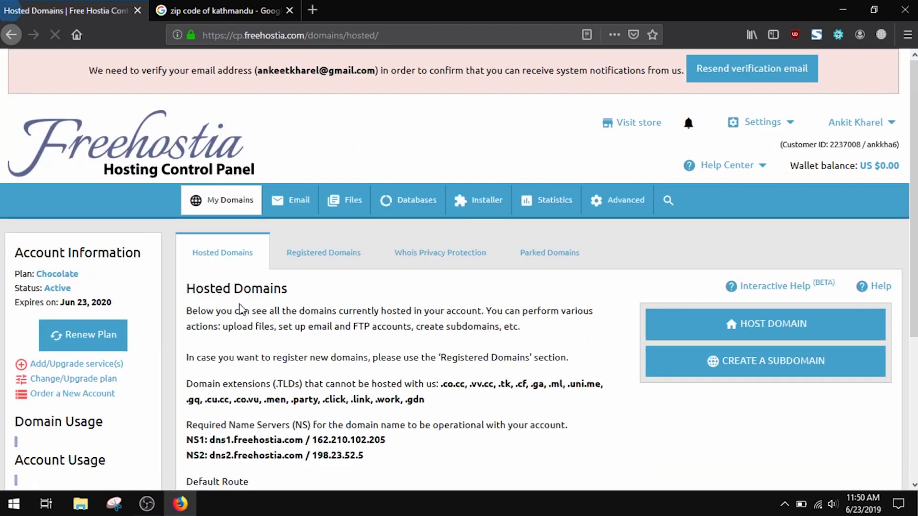
scroll(241, 310, "down", 5)
scroll(412, 381, "down", 3)
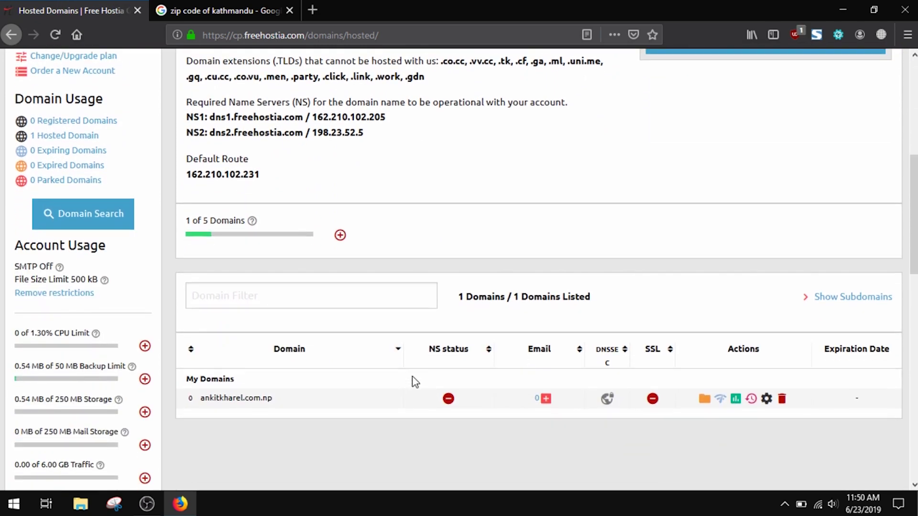
mouse_move(448, 379)
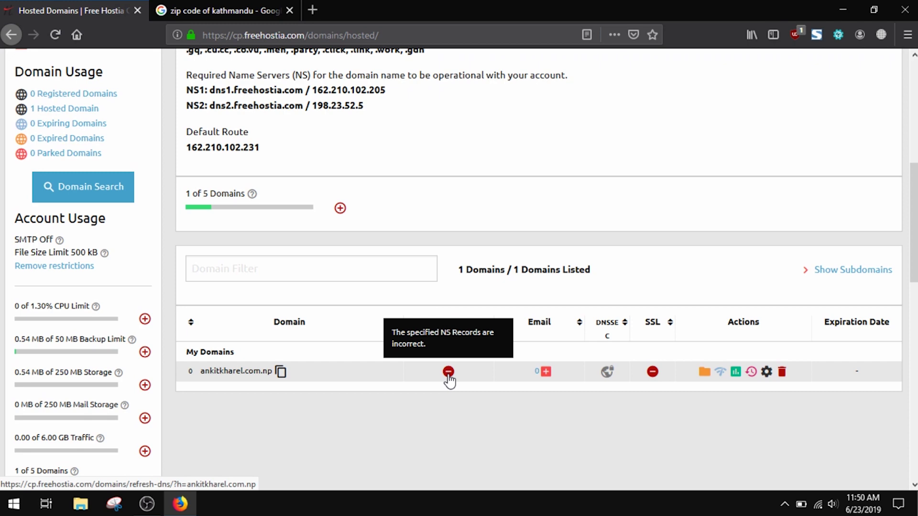
scroll(248, 227, "up", 4)
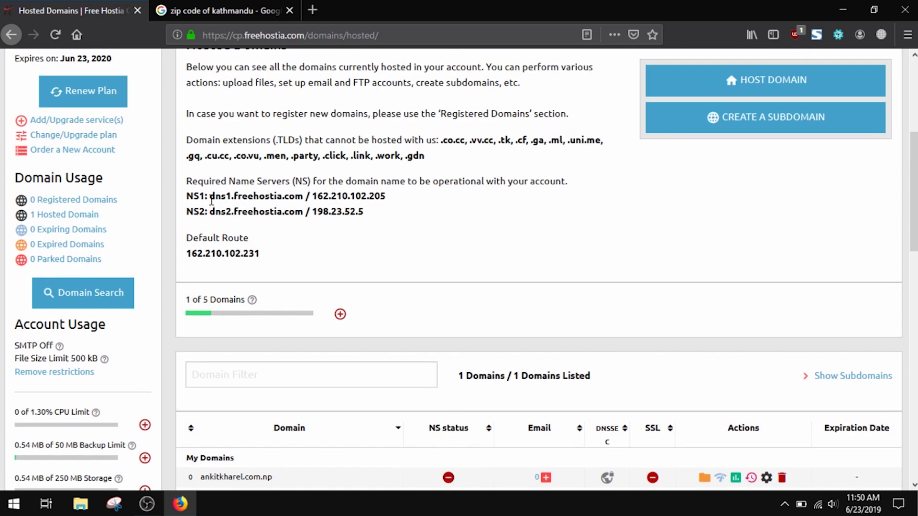
right_click(302, 199)
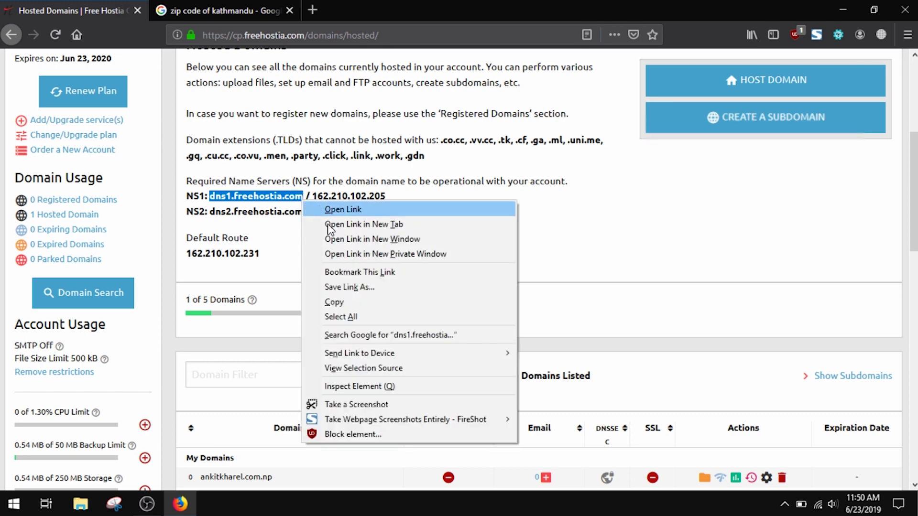
left_click(335, 299)
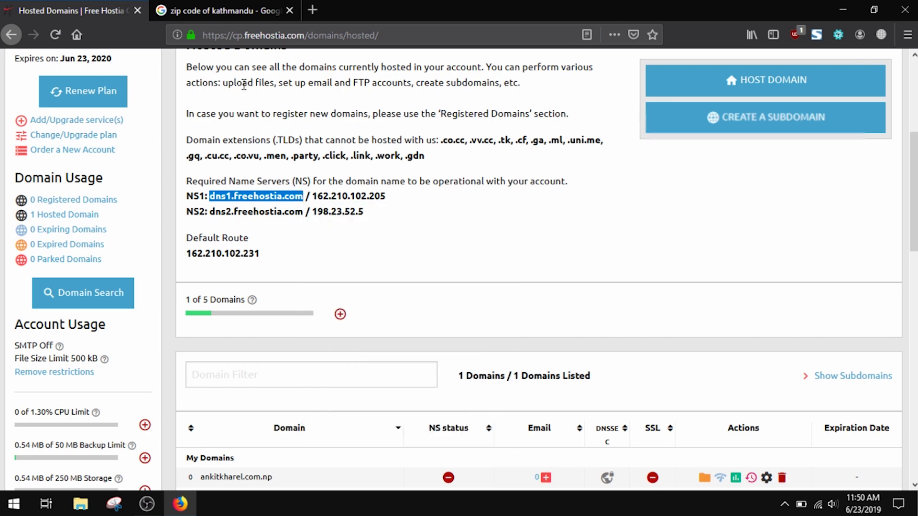
- In the other tab, load the register.com.np .np domain registration site
left_click(222, 10)
left_click(248, 27)
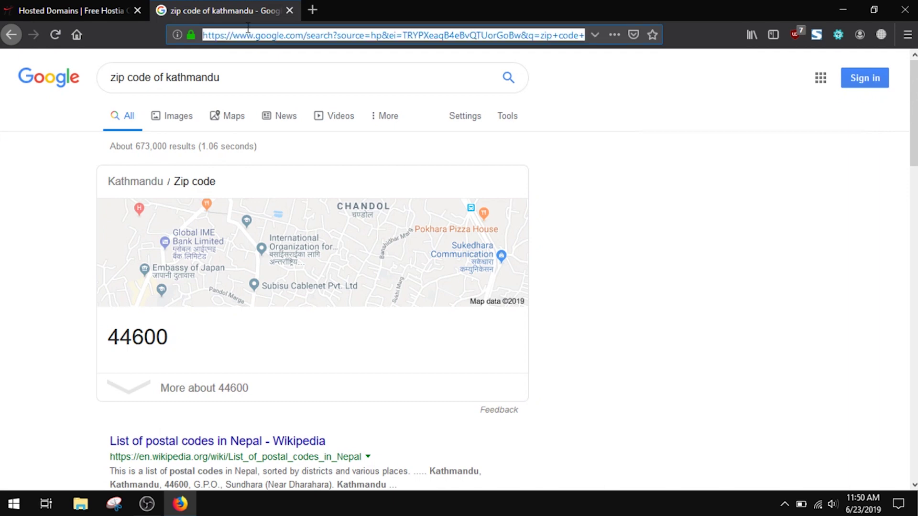
type("registration")
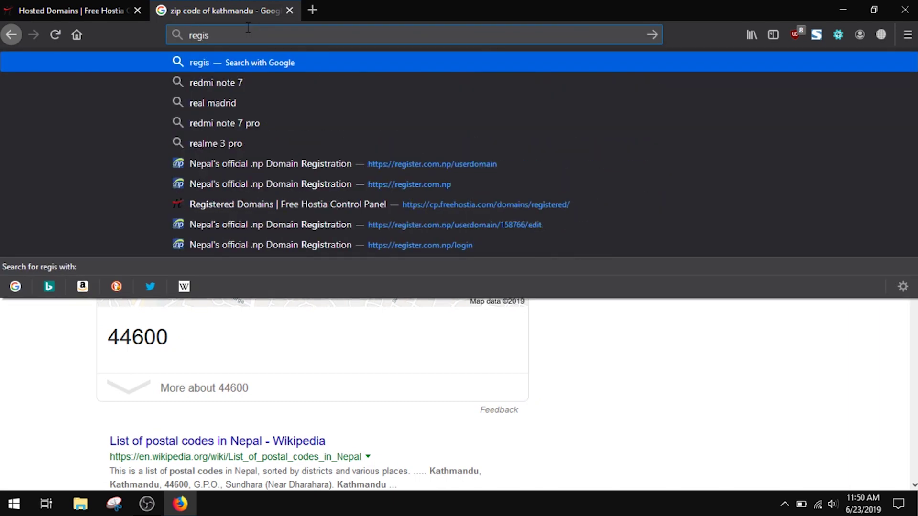
key("Down")
key("Down")
key("Down")
key("Down")
key("Down")
key("Return")
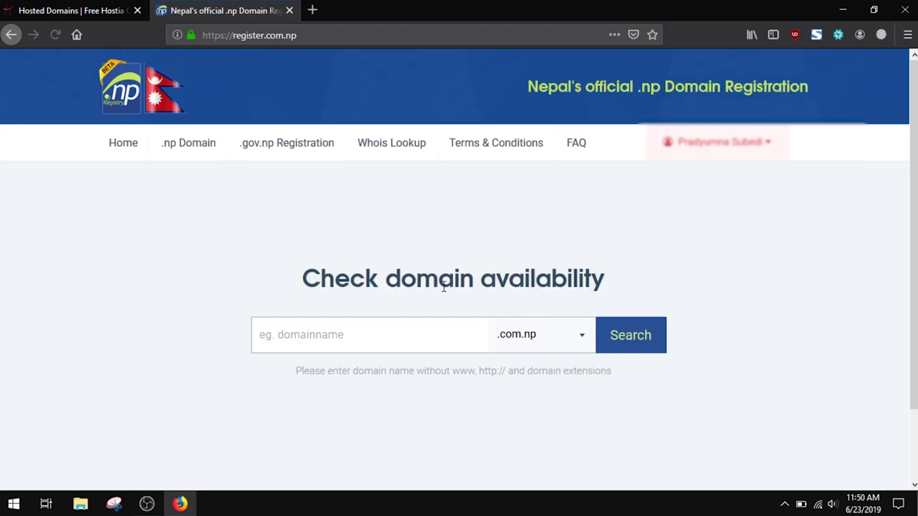
- Log out of the current registry account and sign in with the account owning the domain
left_click(743, 150)
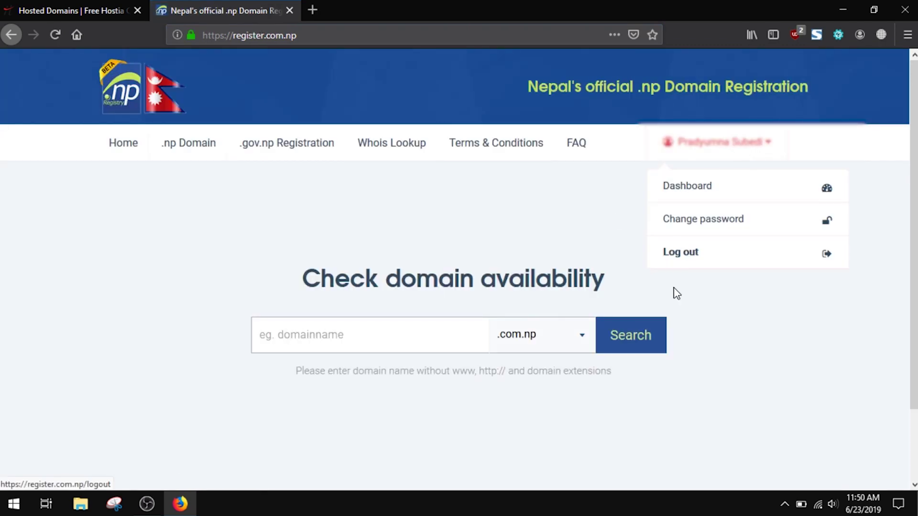
left_click(685, 267)
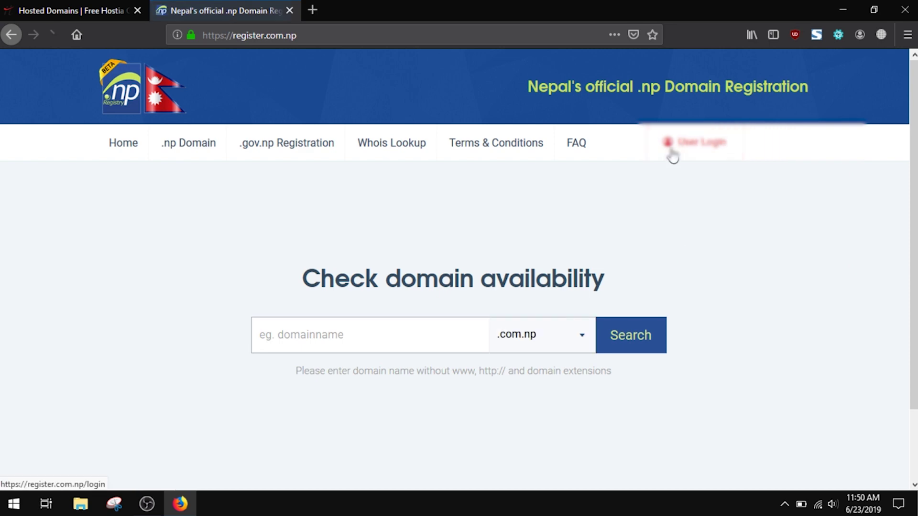
left_click(670, 149)
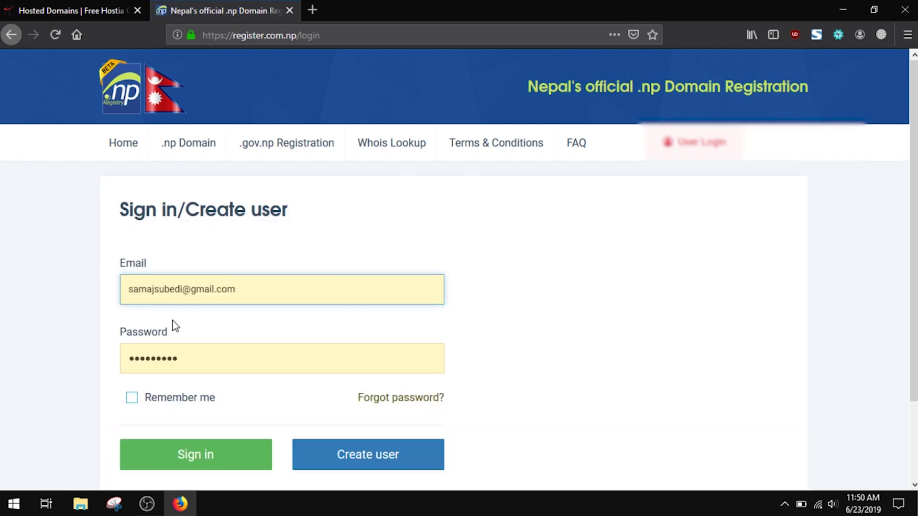
key("ctrl+a")
key("BackSpace")
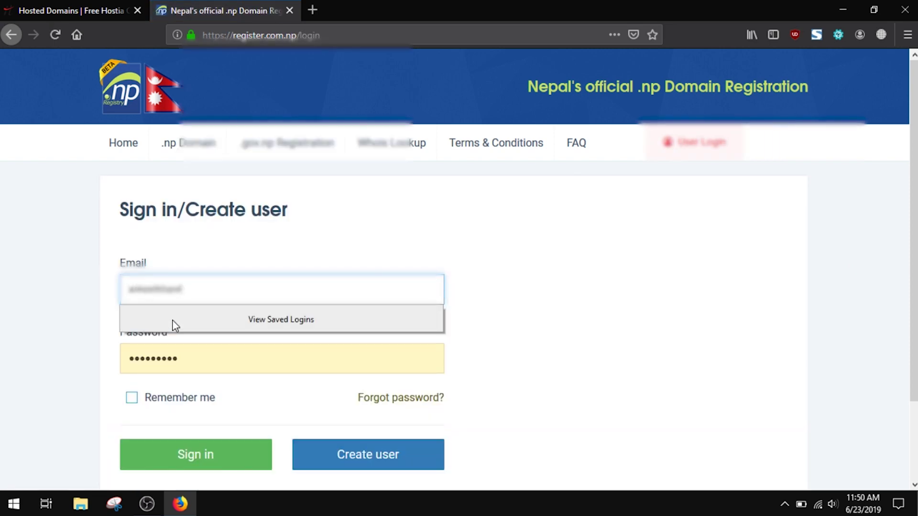
key("Tab")
scroll(175, 325, "down", 1)
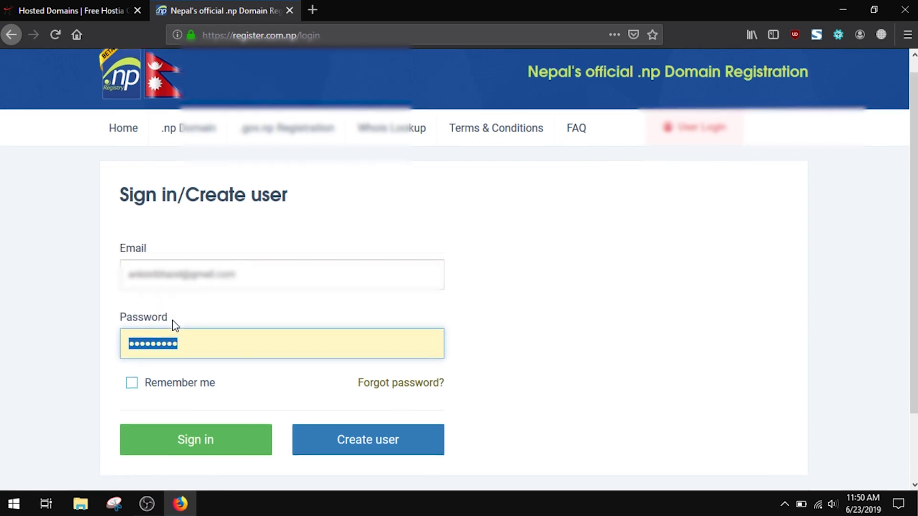
type("••••••••••")
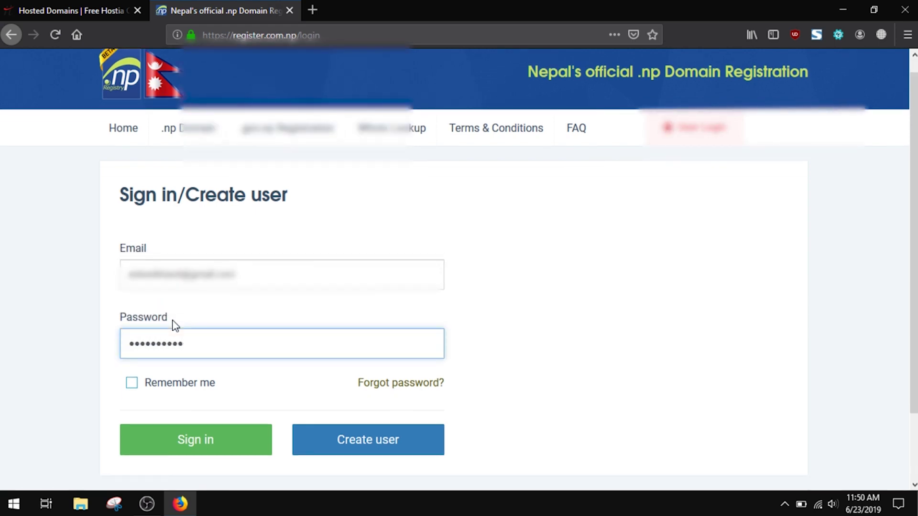
key("Return")
- Review the active domains and admin contact, then go back to the Dashboard's domain status
scroll(298, 260, "down", 5)
scroll(351, 279, "up", 3)
left_click(343, 351)
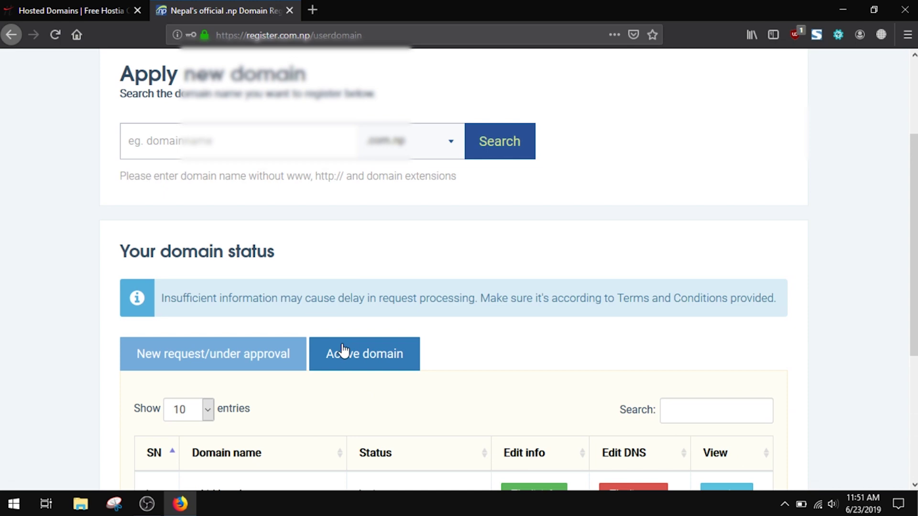
scroll(343, 352, "down", 5)
left_click(553, 285)
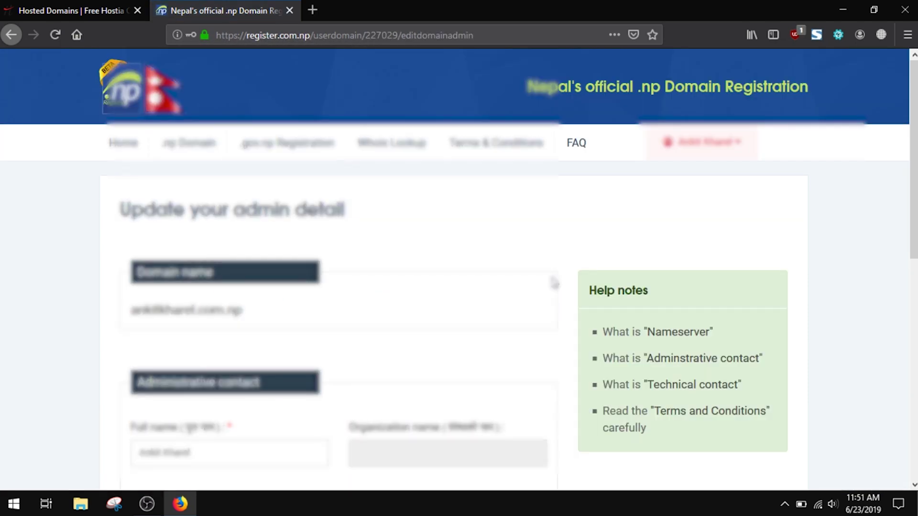
scroll(220, 225, "down", 9)
scroll(221, 222, "up", 9)
scroll(202, 337, "down", 1)
left_click(698, 125)
left_click(701, 153)
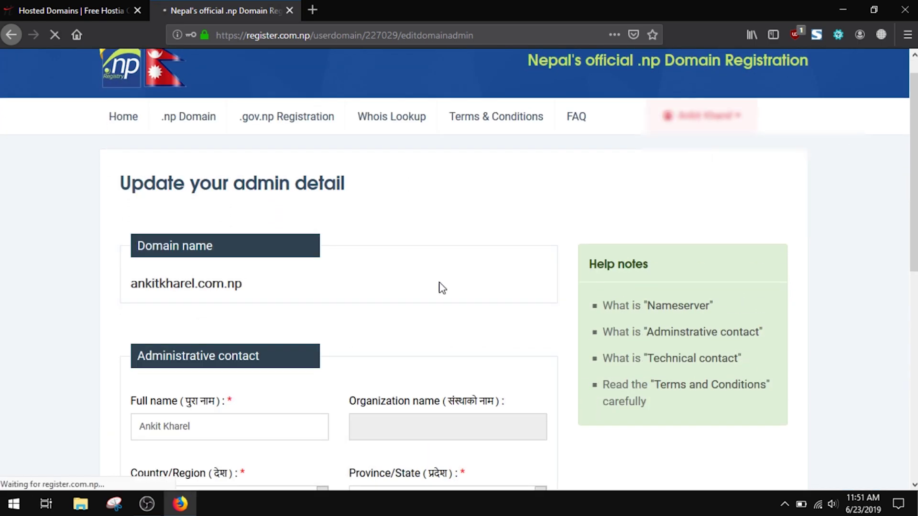
scroll(424, 299, "down", 5)
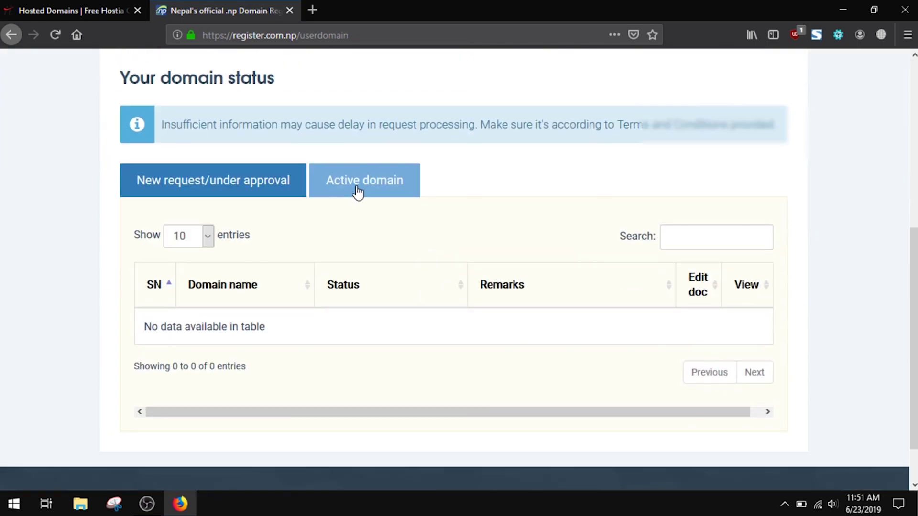
- Open the domain's DNS edit form and paste dns1.freehostia.com into both name server fields
left_click(358, 191)
left_click(661, 331)
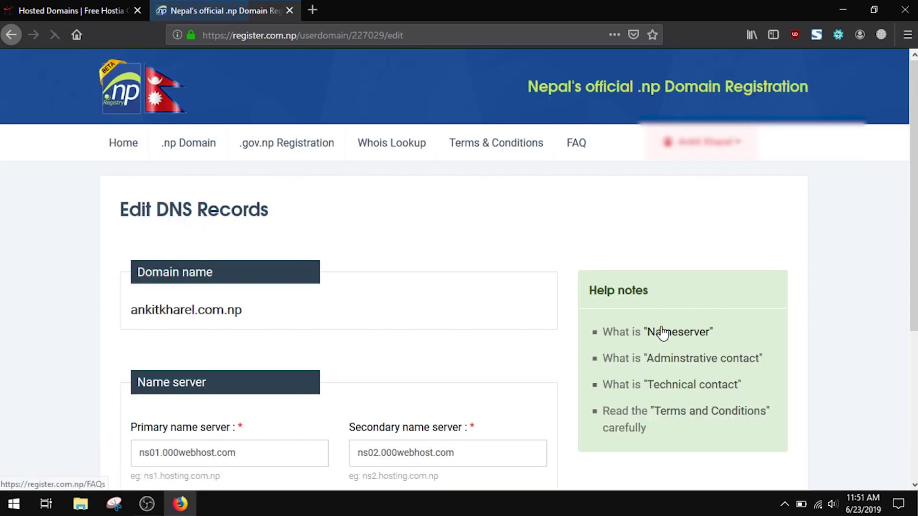
scroll(207, 168, "down", 5)
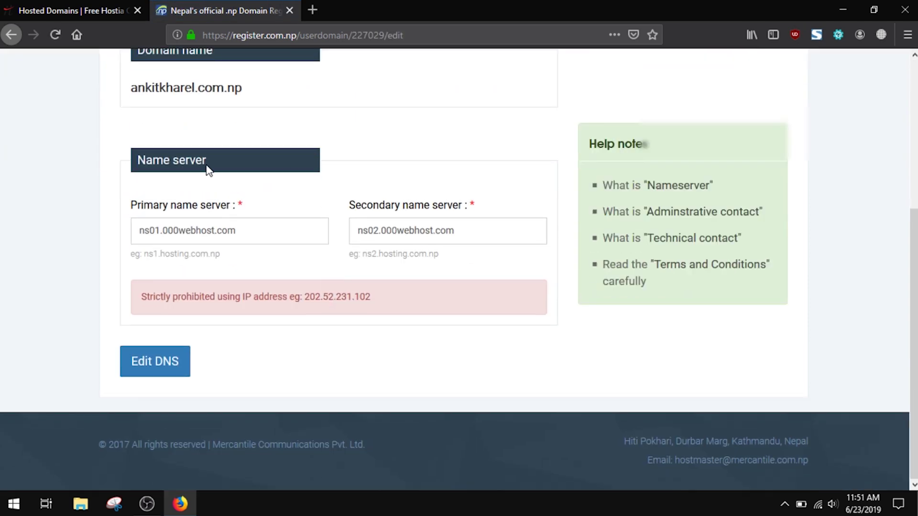
triple_click(254, 233)
key("ctrl+v")
key("Tab")
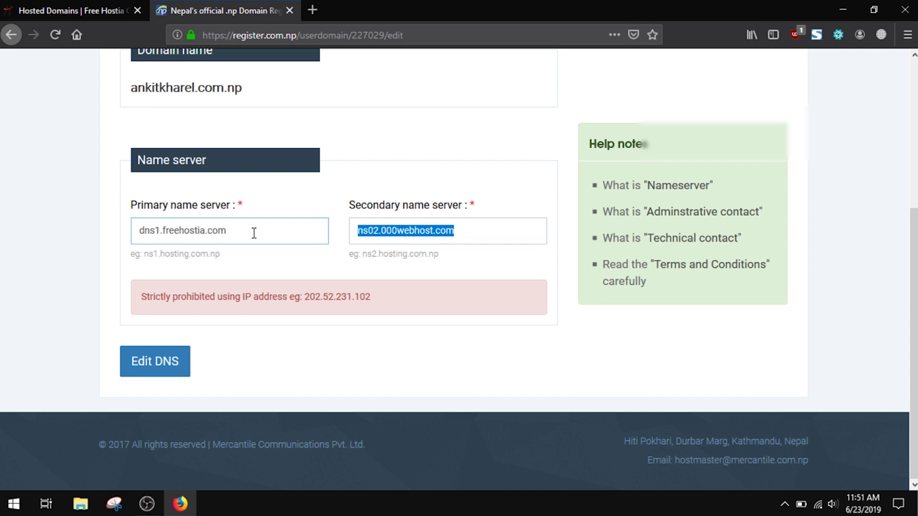
key("ctrl+v")
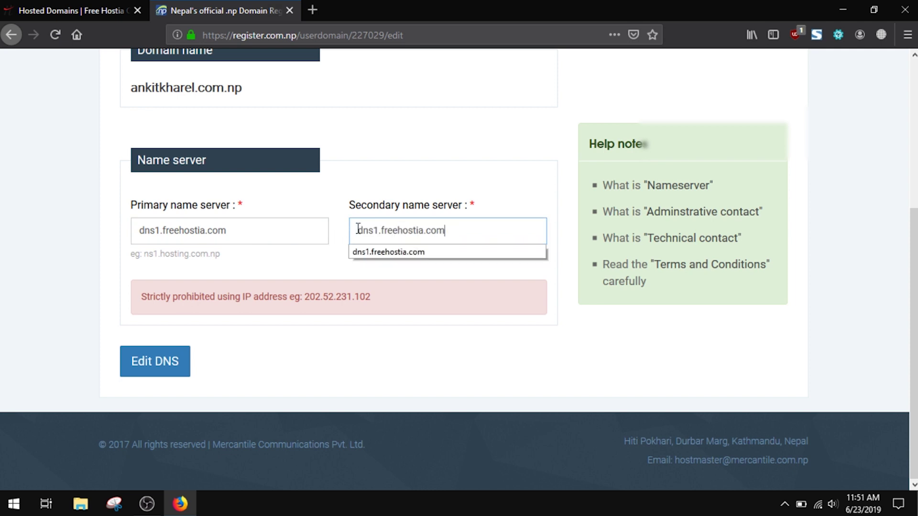
left_click(369, 230)
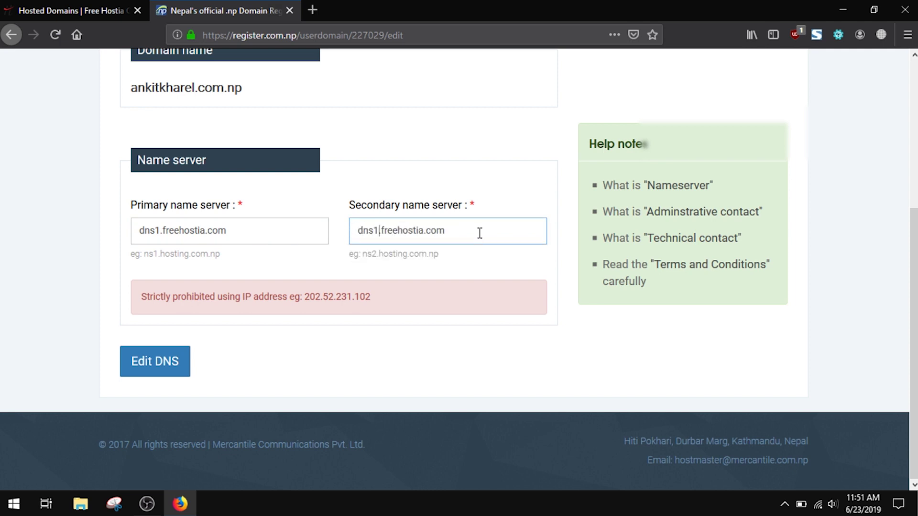
- Submit dns1/dns2.freehostia.com as name servers, then check the Active domain list shows Under DNS modification
left_click(25, 5)
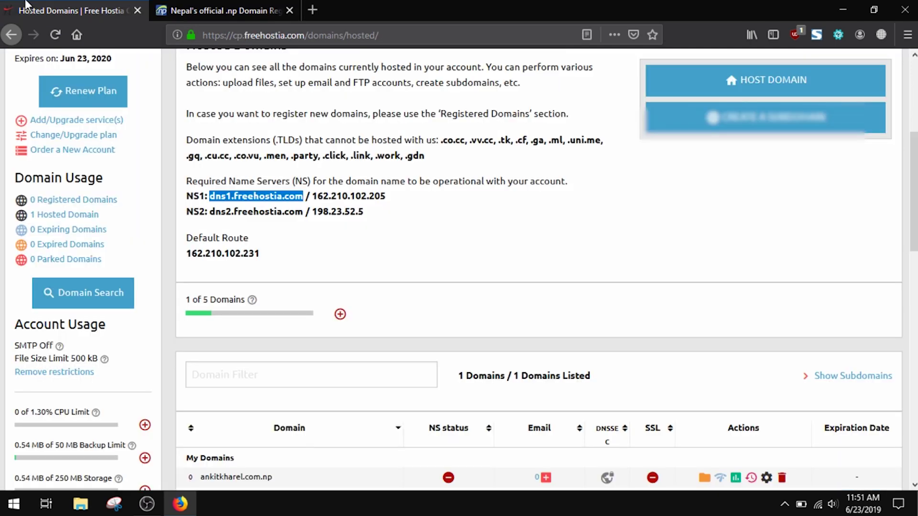
left_click(220, 11)
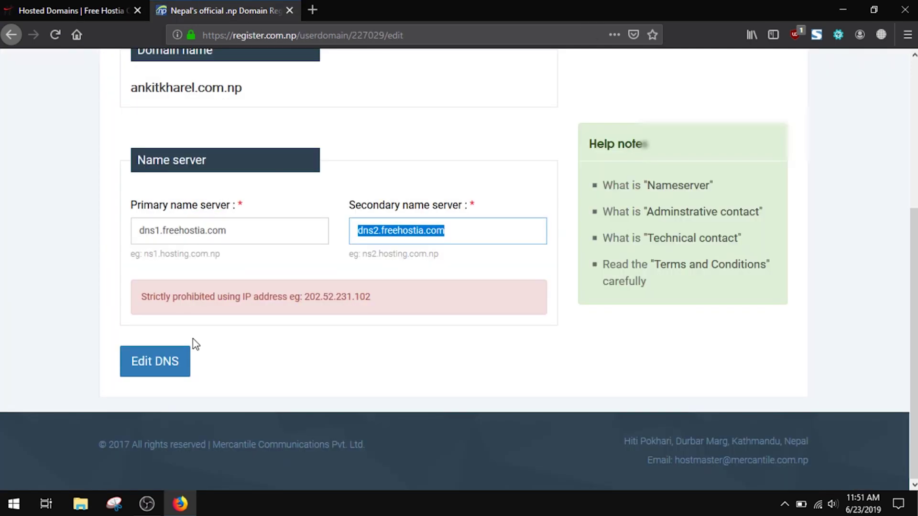
left_click(166, 375)
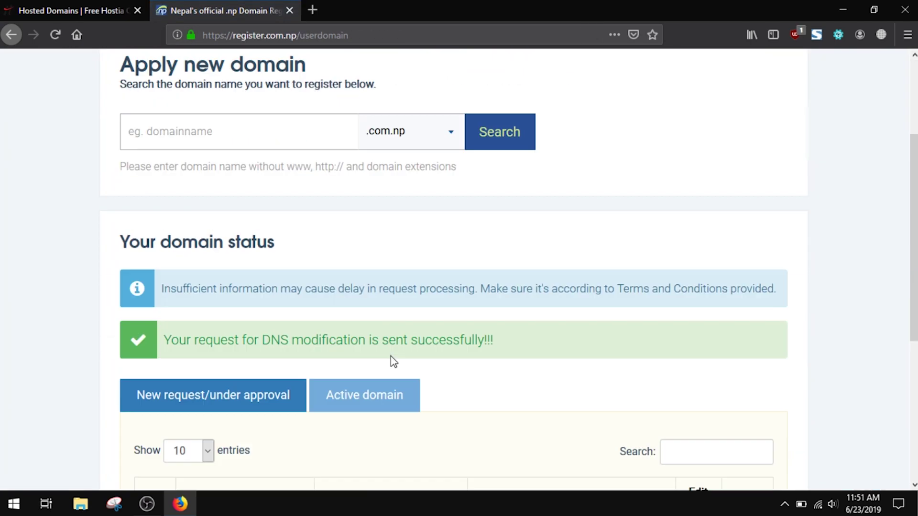
scroll(391, 356, "down", 5)
left_click(344, 144)
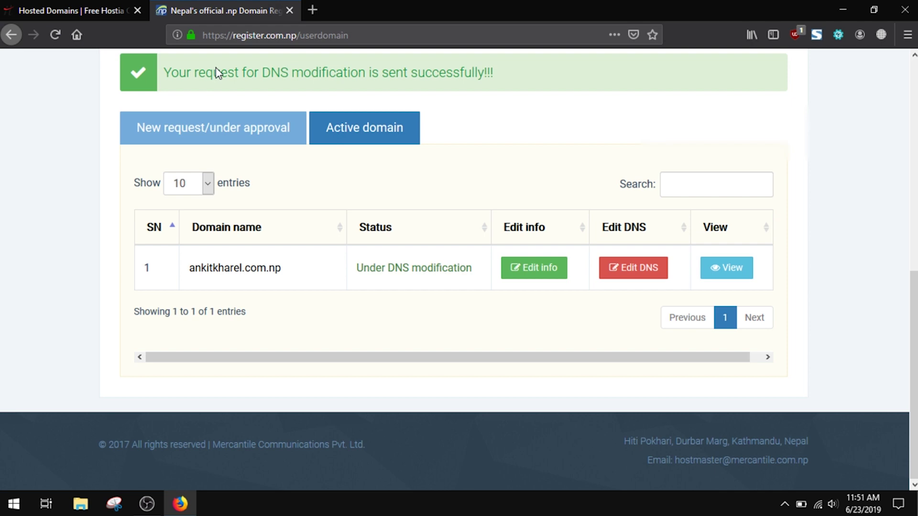
left_click(94, 4)
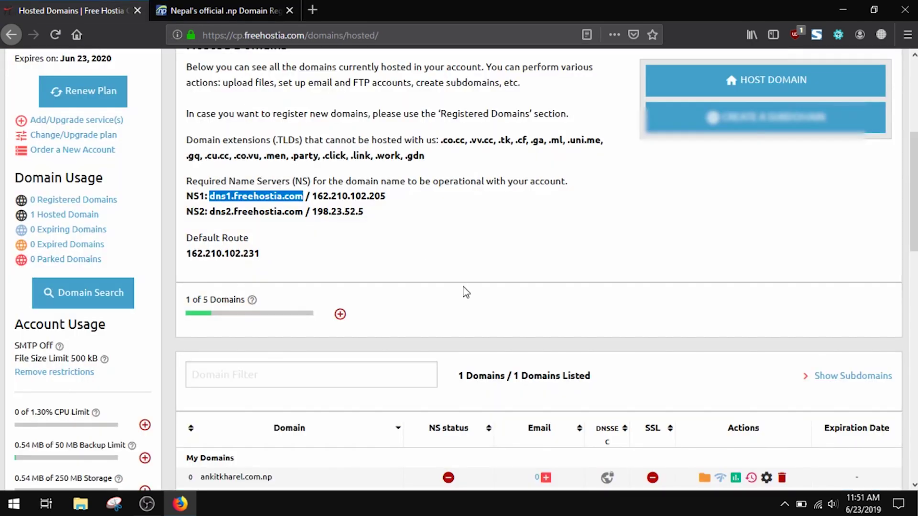
- Reload Hosted Domains, open Installer > Website Installer for the .com.np domain, and advance to Step 2
scroll(466, 292, "down", 3)
left_click(55, 37)
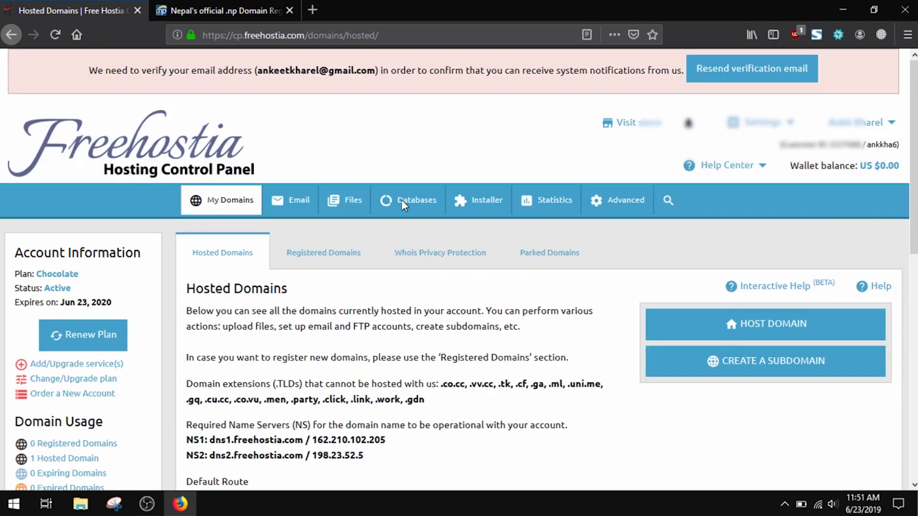
mouse_move(401, 199)
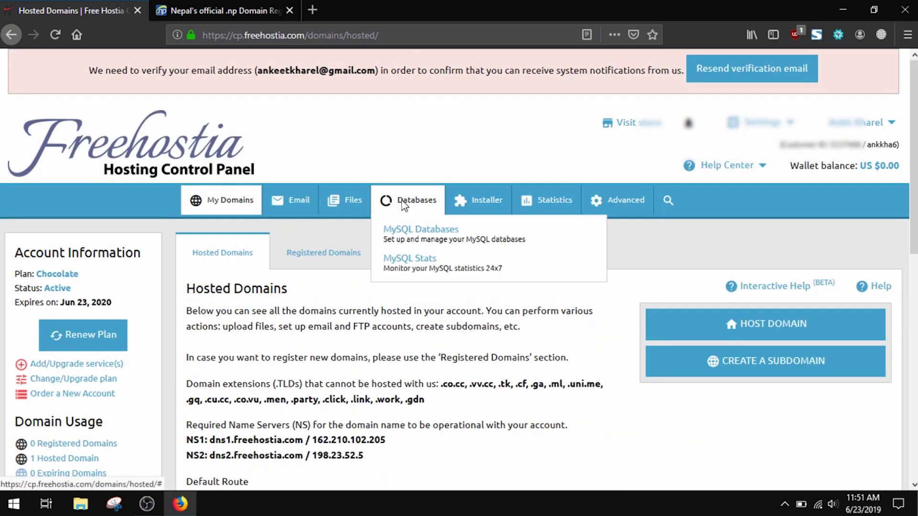
mouse_move(454, 205)
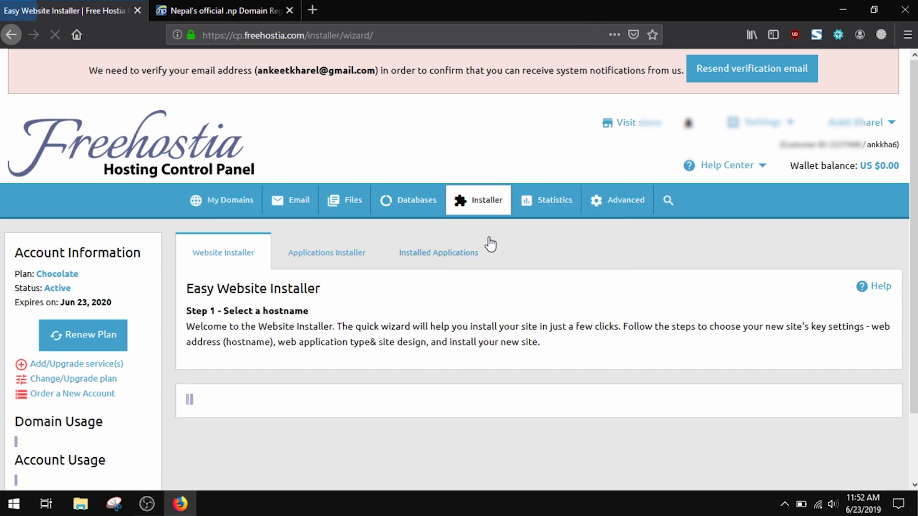
scroll(489, 238, "down", 5)
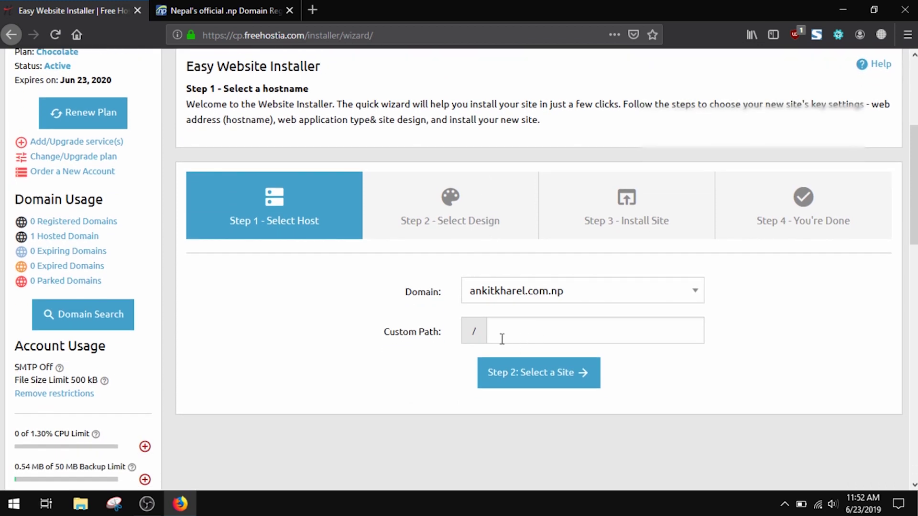
left_click(527, 373)
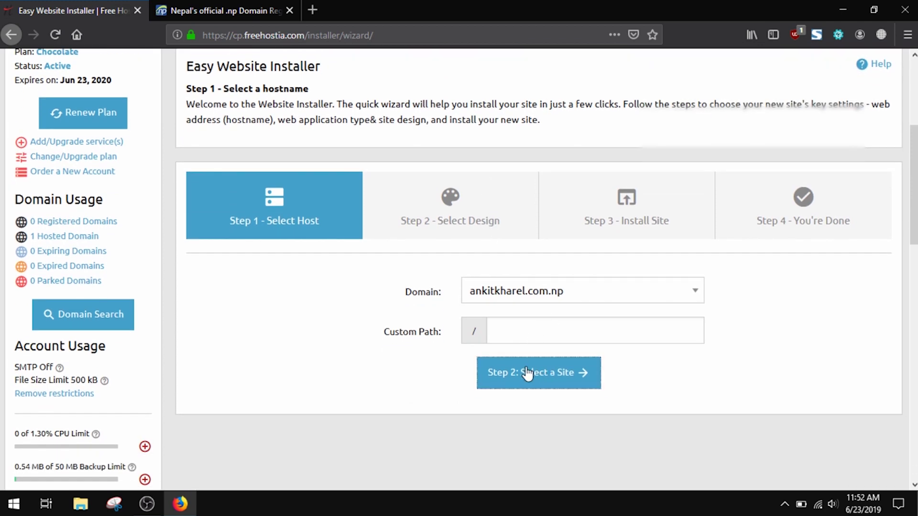
scroll(528, 372, "up", 6)
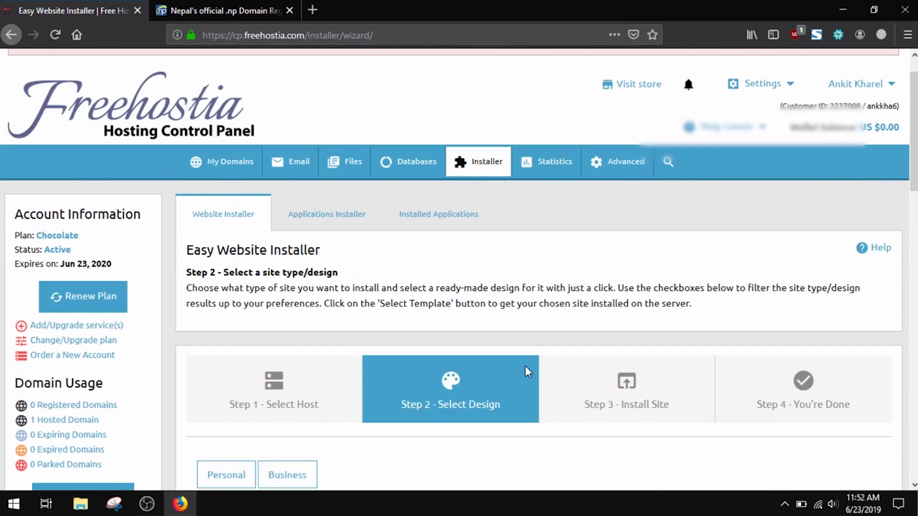
- Open Installer > Applications Installer and start installing WordPress 5.2.2
mouse_move(411, 168)
mouse_move(478, 165)
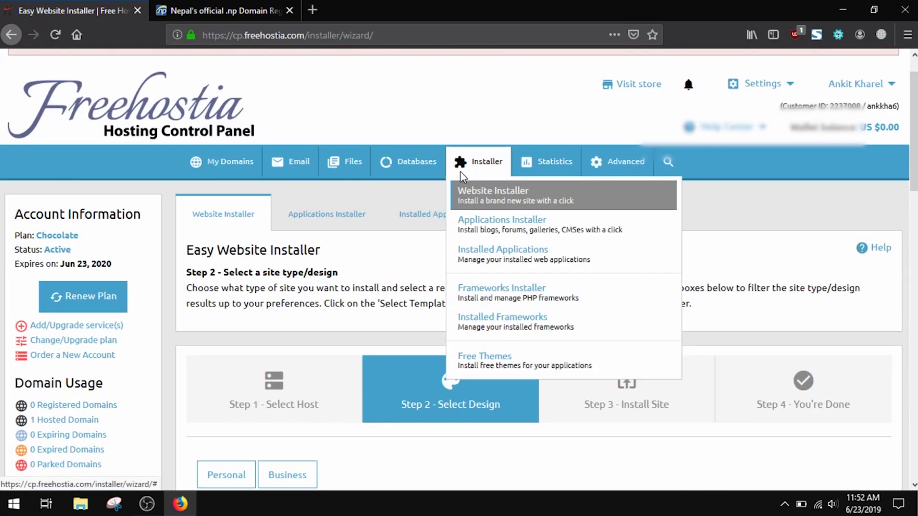
left_click(491, 234)
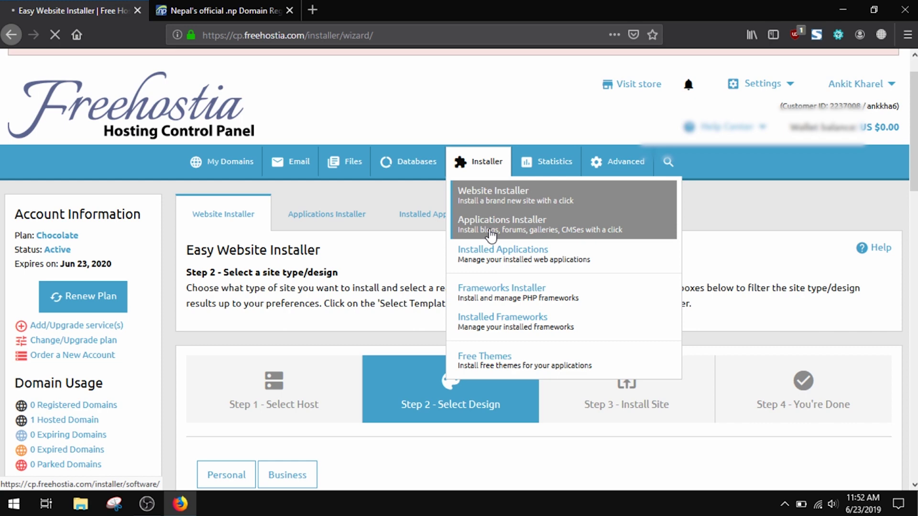
scroll(489, 230, "down", 4)
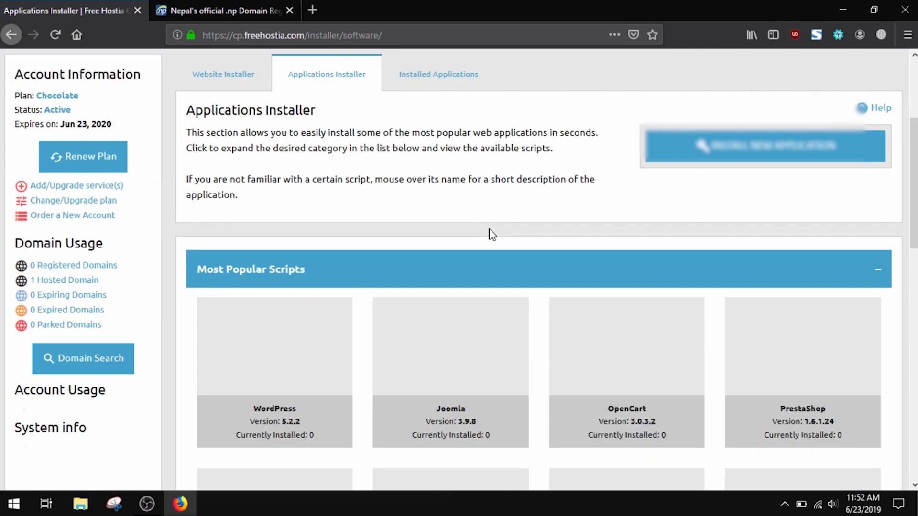
scroll(489, 234, "down", 3)
mouse_move(286, 225)
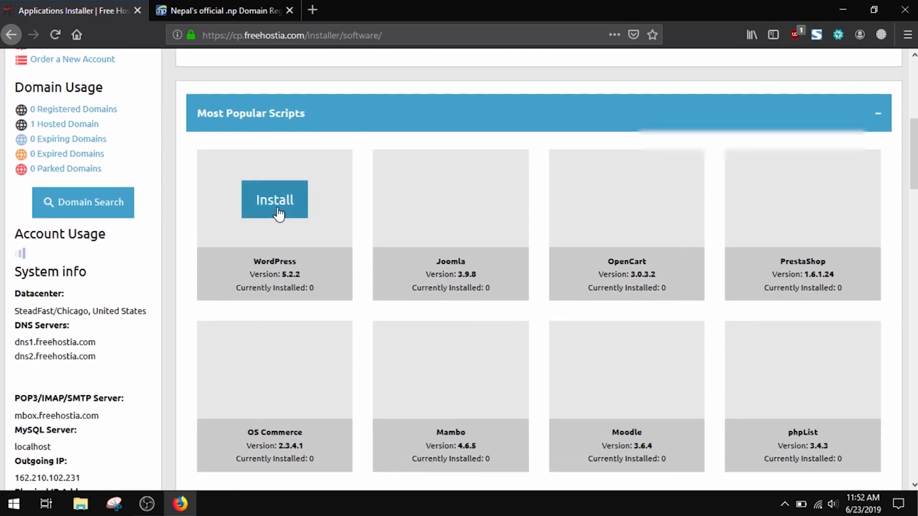
left_click(276, 209)
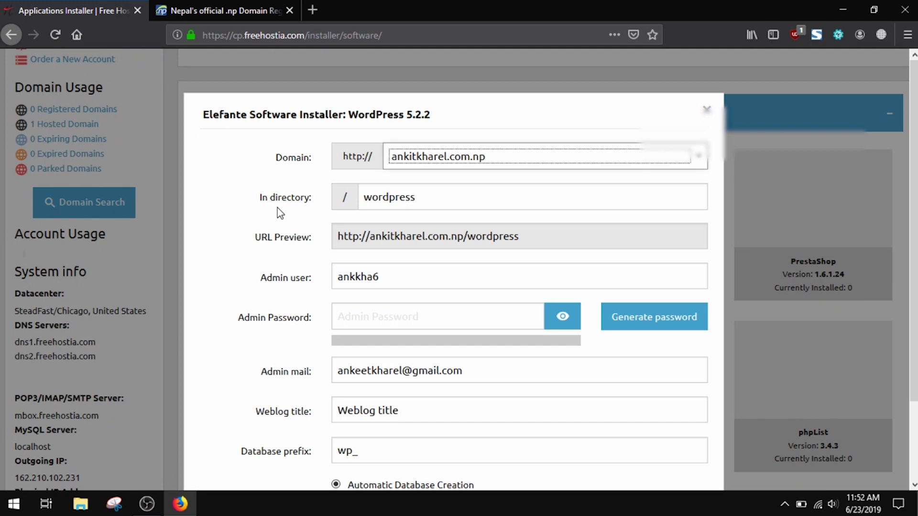
- Delete 'wordpress' from the In directory field so it installs at the domain root
double_click(410, 193)
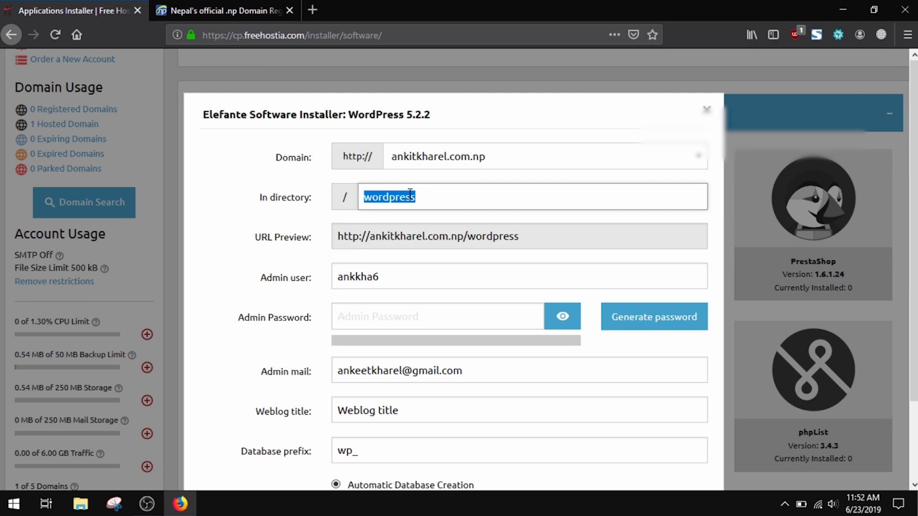
key("BackSpace")
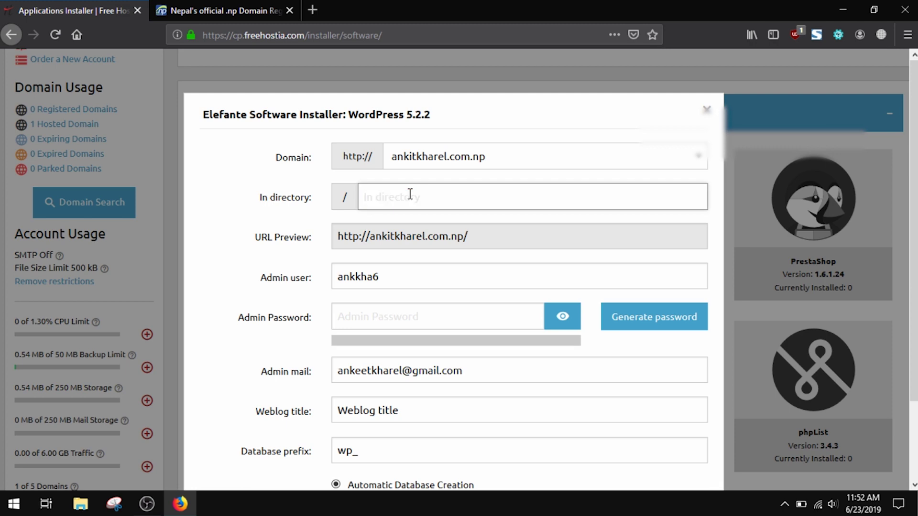
scroll(391, 234, "down", 1)
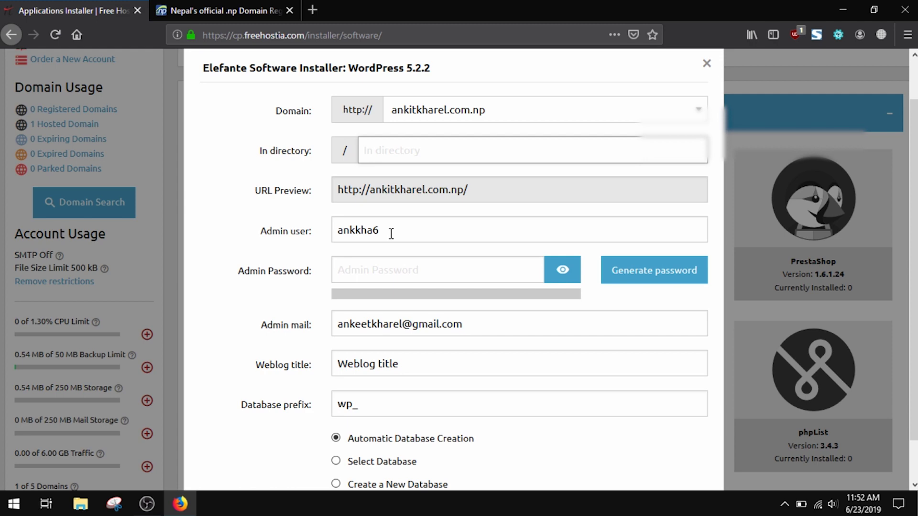
- Keep the prefilled Admin username and enter an admin password in the WordPress installer
scroll(391, 234, "down", 1)
double_click(359, 184)
left_click(429, 191)
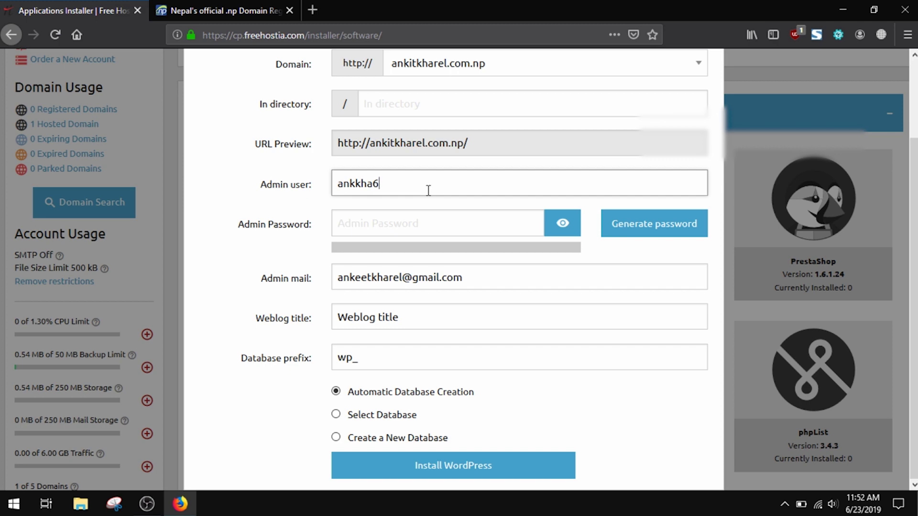
left_click(391, 223)
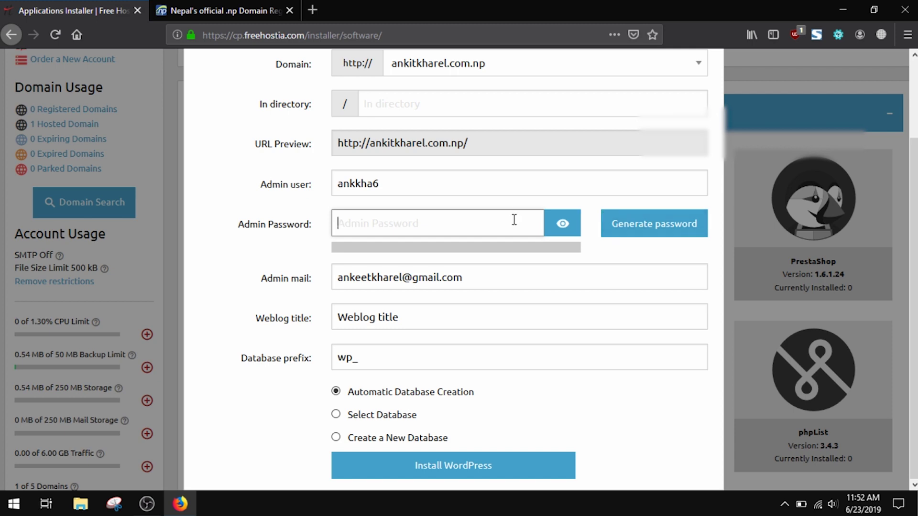
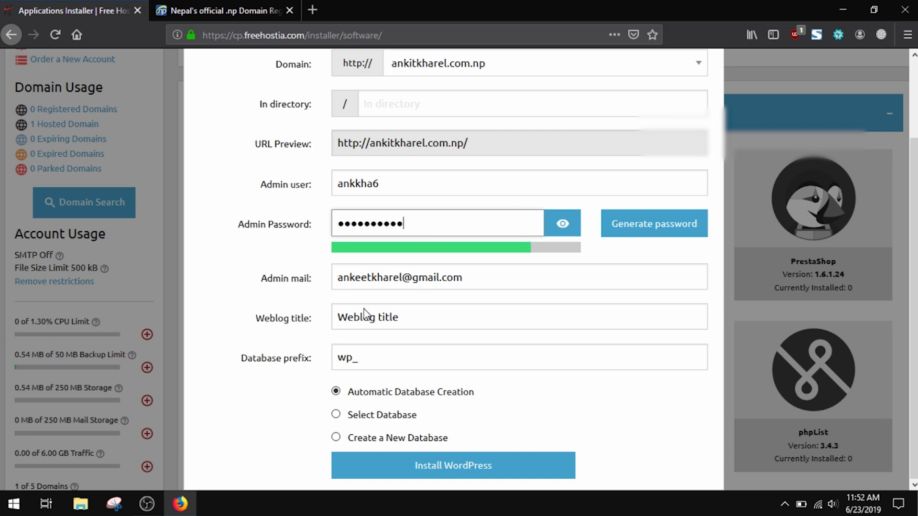
- Replace the default weblog title with the site owner's full name
triple_click(416, 317)
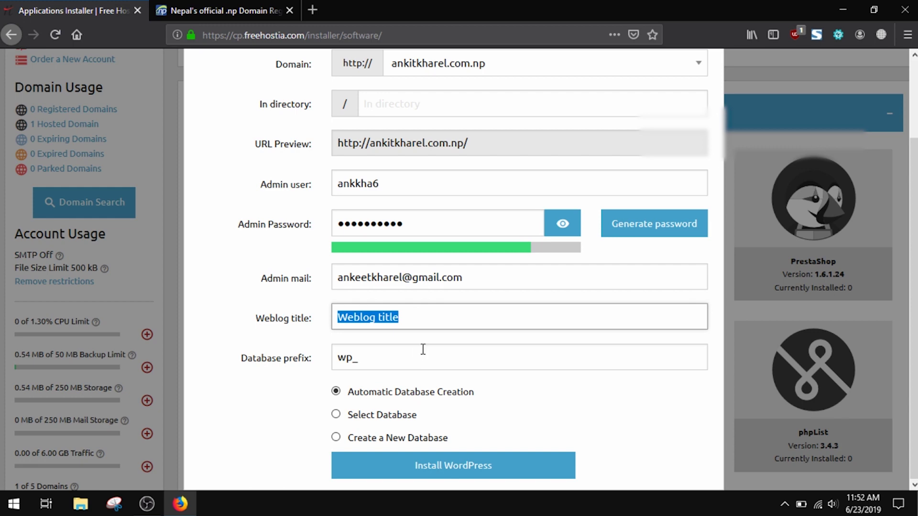
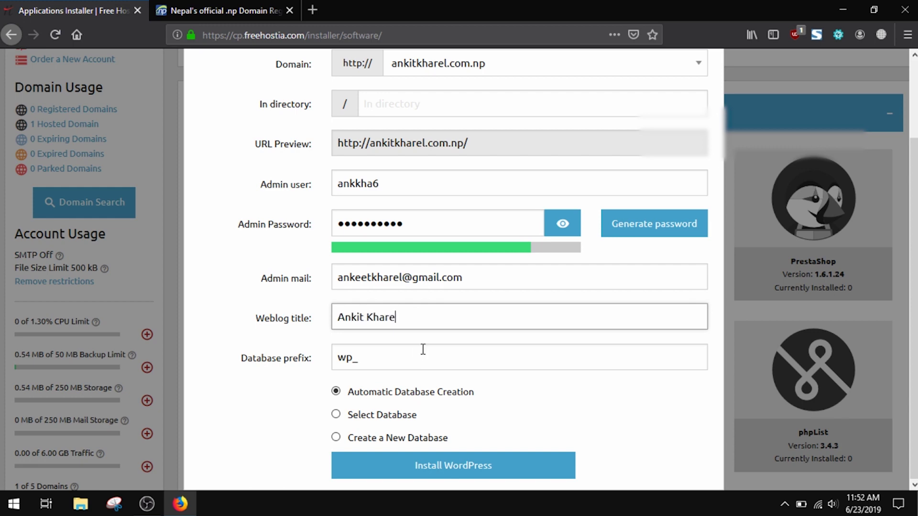